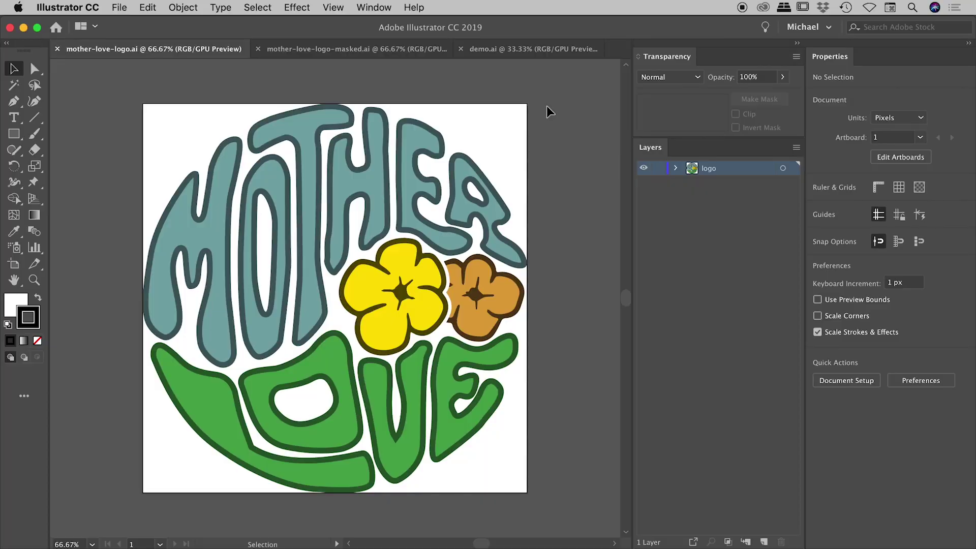
# Glance at the masked logo file, then switch to demo.ai with its green circle and red square.
pyautogui.click(359, 50)
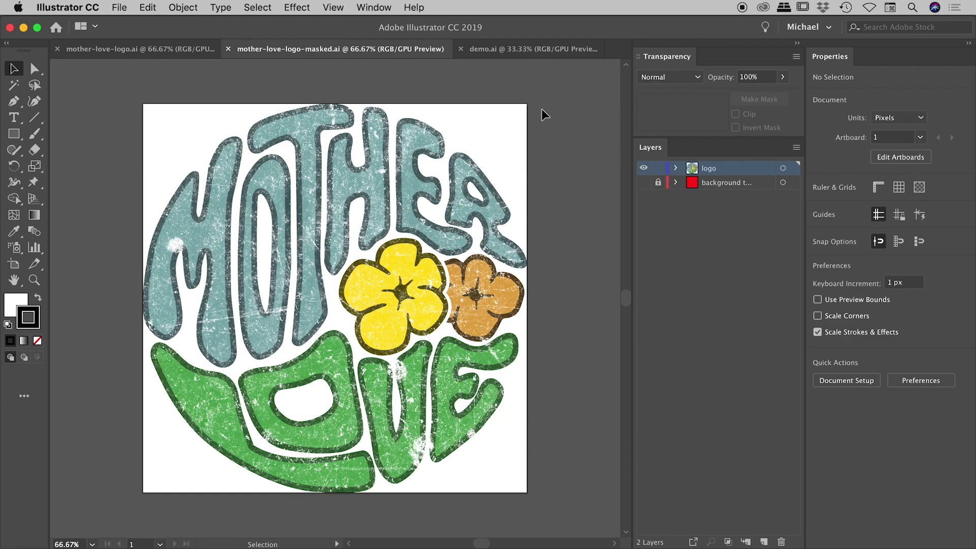
pyautogui.click(519, 49)
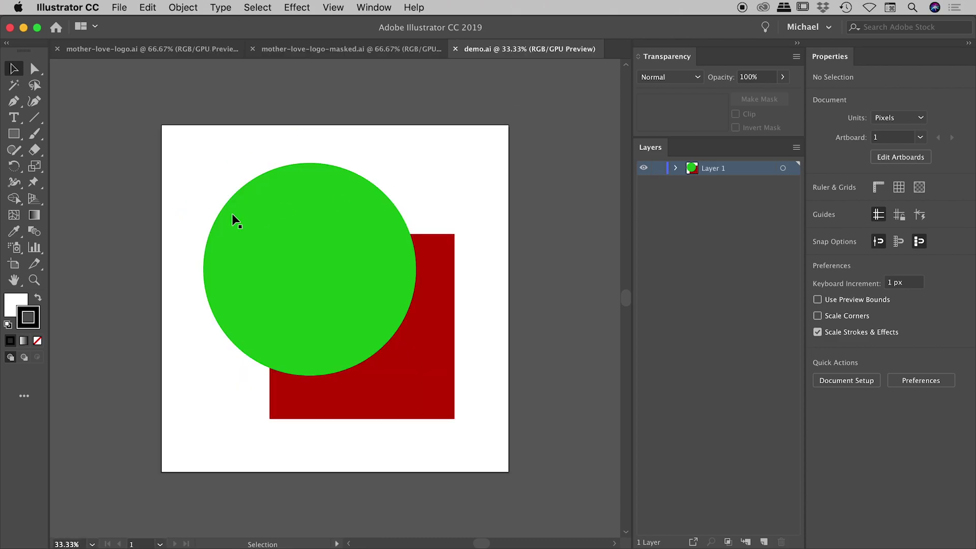
# Select the red square and green circle and make a clipping mask so the circle crops the square.
pyautogui.click(295, 208)
pyautogui.click(428, 317)
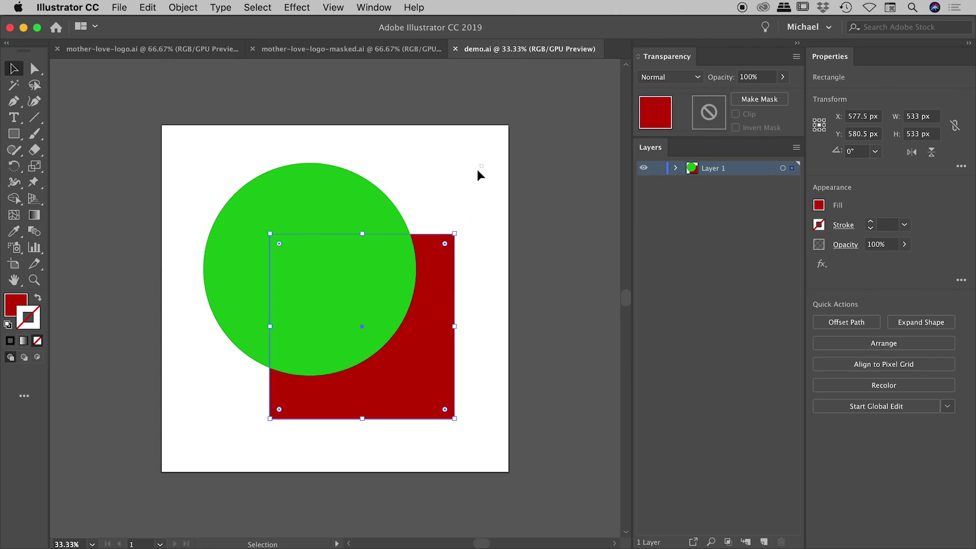
pyautogui.keyDown('shift'); pyautogui.click(318, 367); pyautogui.keyUp('shift')
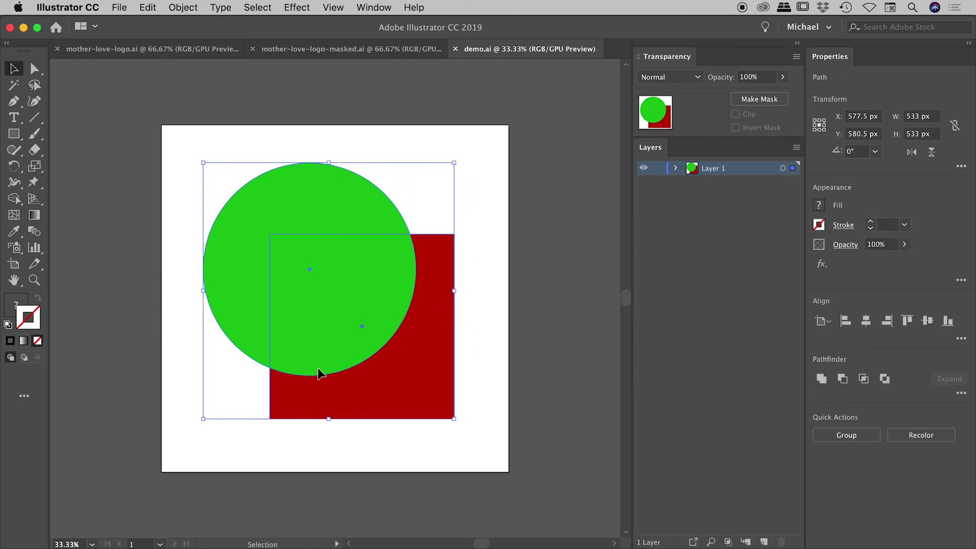
pyautogui.rightClick(346, 189)
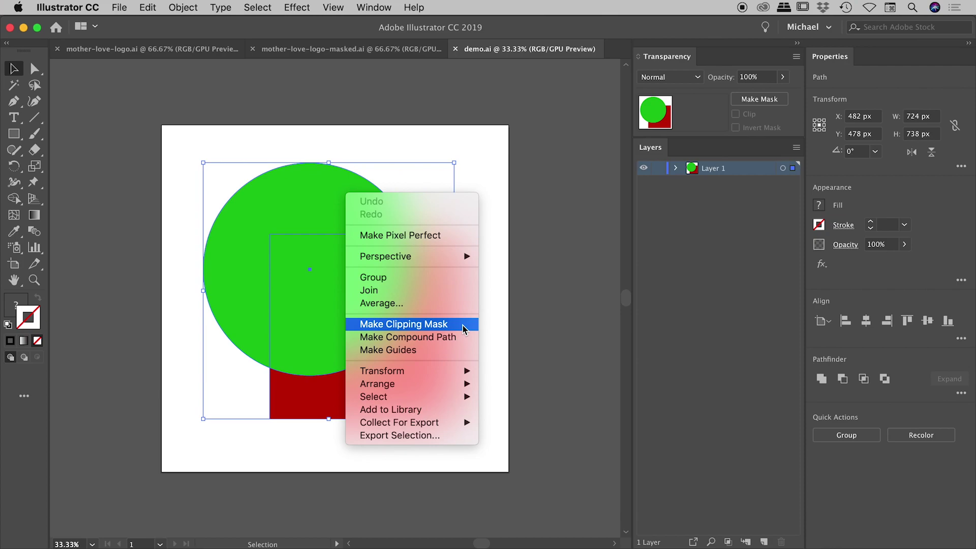
pyautogui.click(441, 331)
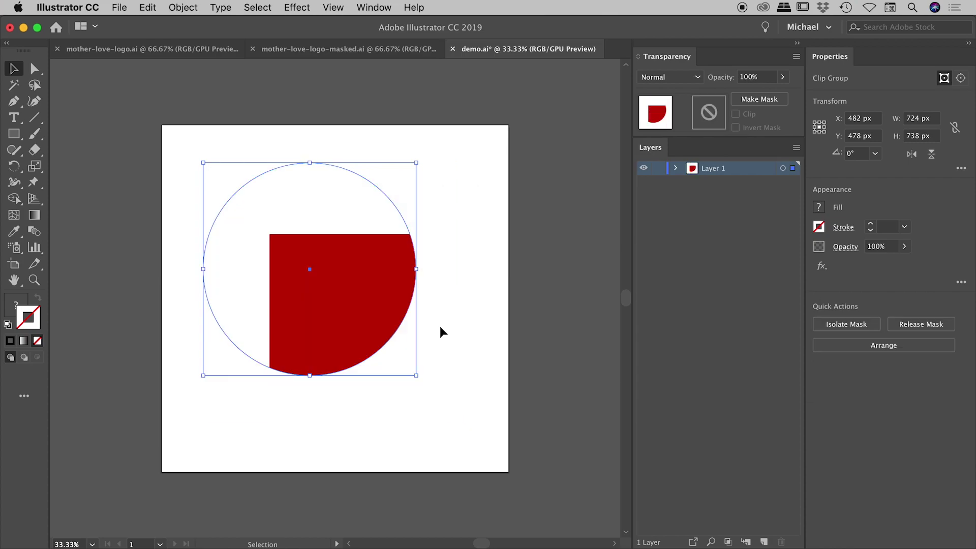
pyautogui.click(459, 194)
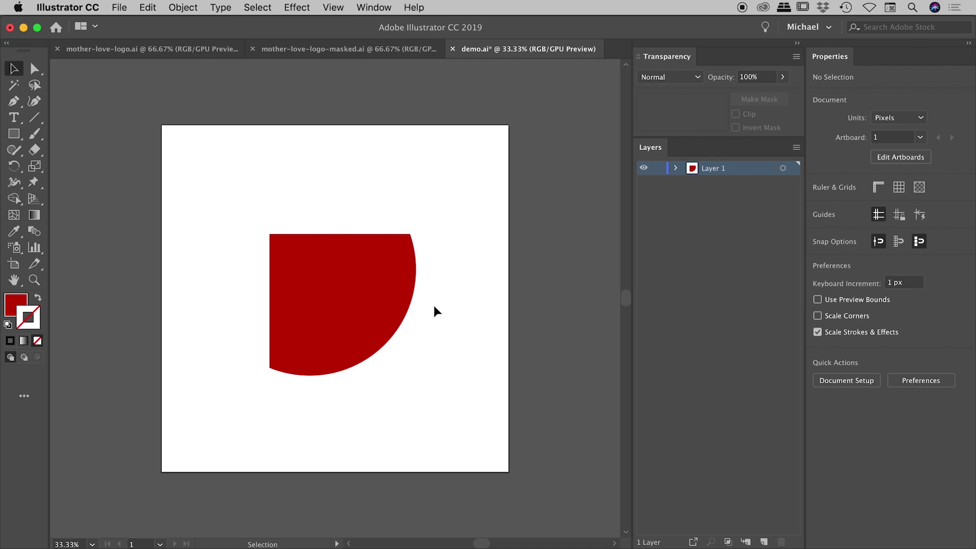
pyautogui.click(386, 272)
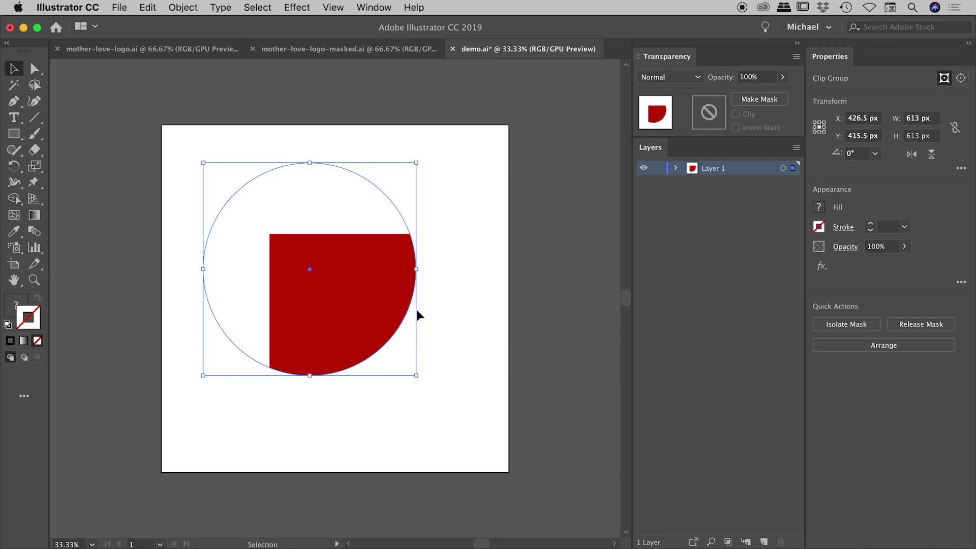
pyautogui.click(460, 168)
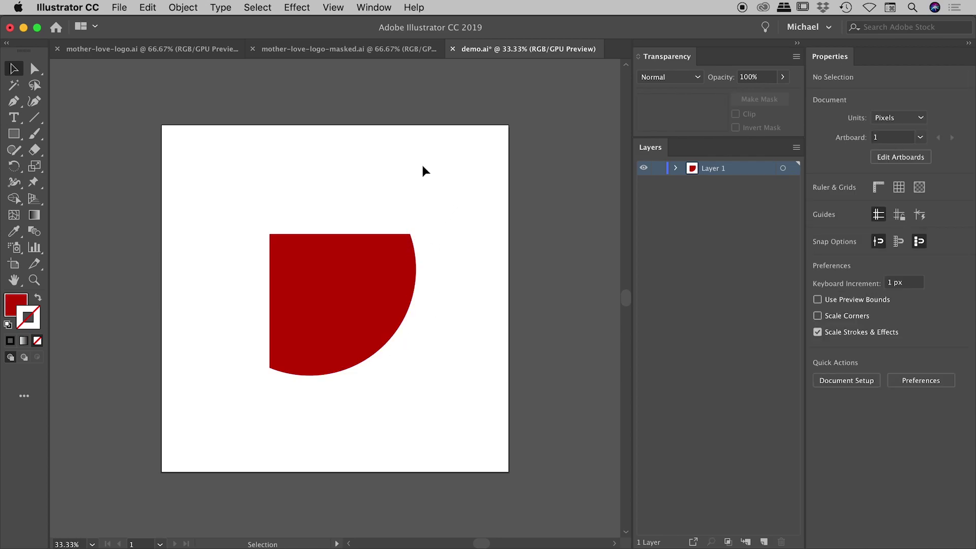
pyautogui.click(320, 51)
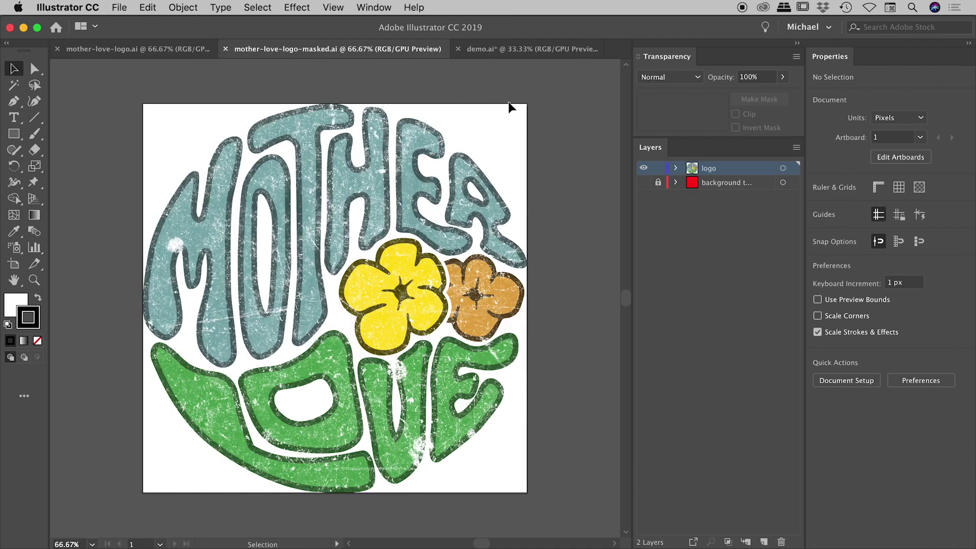
pyautogui.press('z')
pyautogui.click(417, 231)
pyautogui.moveTo(418, 230); pyautogui.dragTo(368, 215)
pyautogui.press('v')
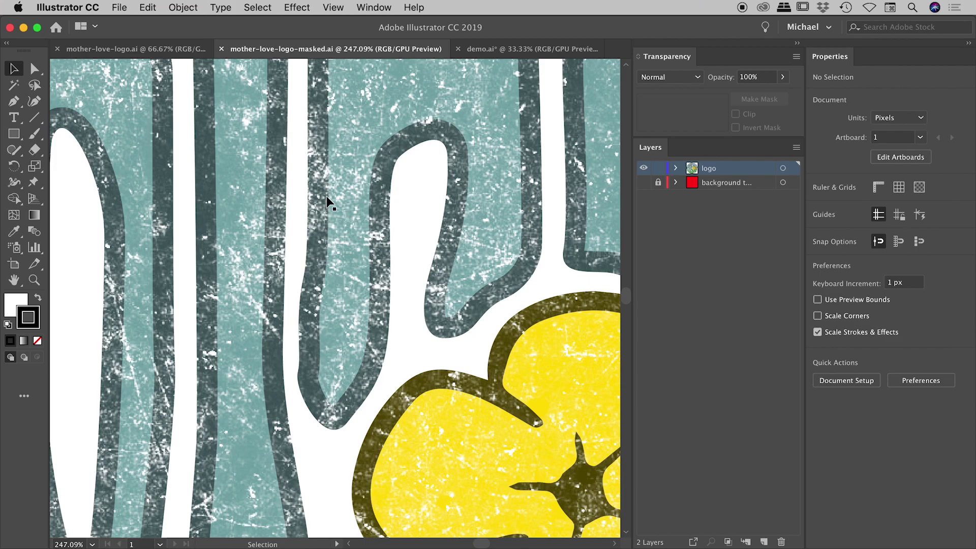
pyautogui.moveTo(398, 249); pyautogui.dragTo(173, 261)
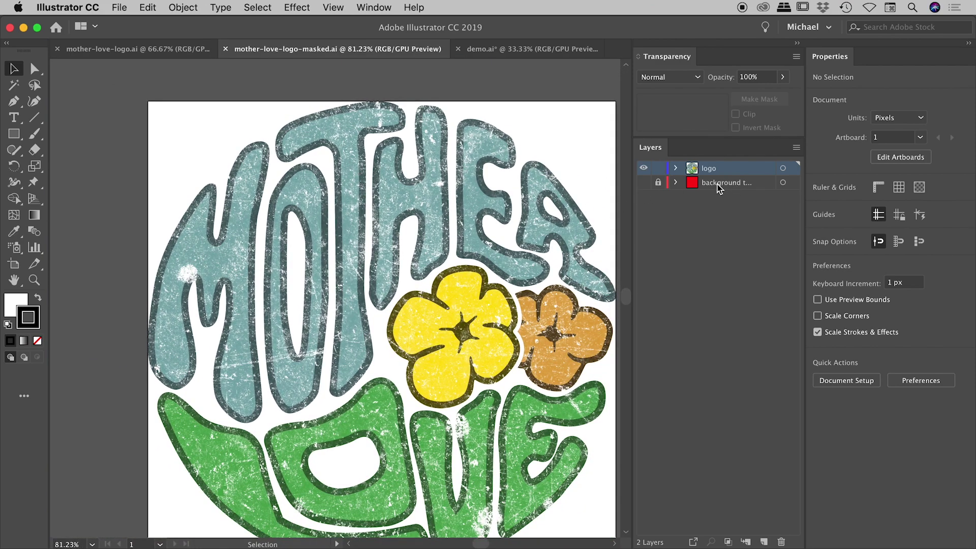
pyautogui.click(644, 184)
pyautogui.press('z')
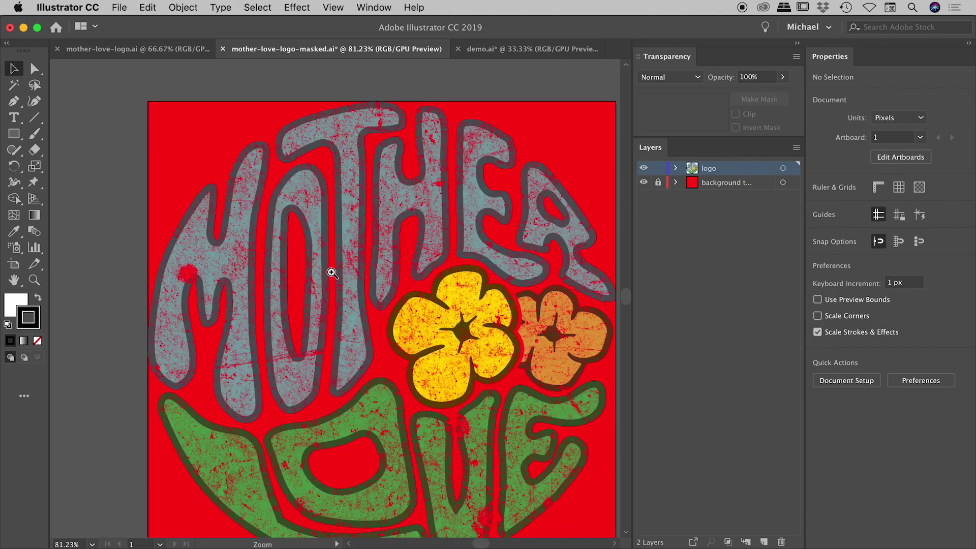
pyautogui.moveTo(325, 272); pyautogui.dragTo(554, 305)
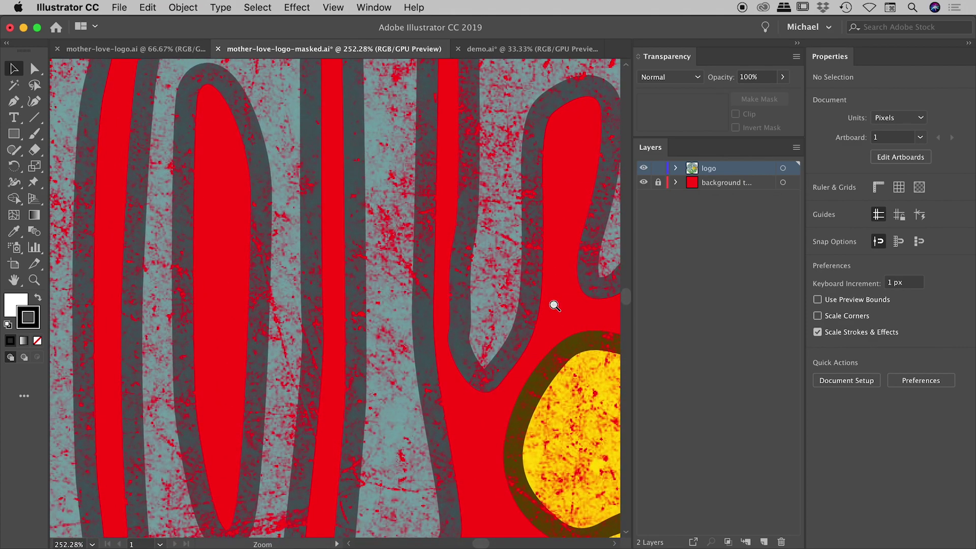
pyautogui.click(642, 183)
pyautogui.click(643, 183)
pyautogui.click(642, 183)
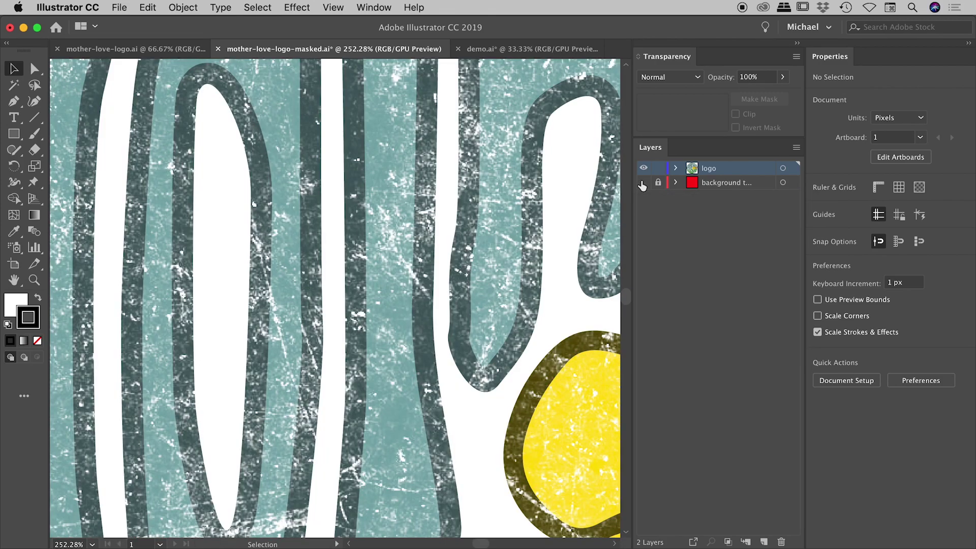
pyautogui.click(642, 183)
pyautogui.click(643, 183)
# Turn on the transparency grid behind the distressed logo, zoom in to inspect, then fit the artboard.
pyautogui.click(333, 7)
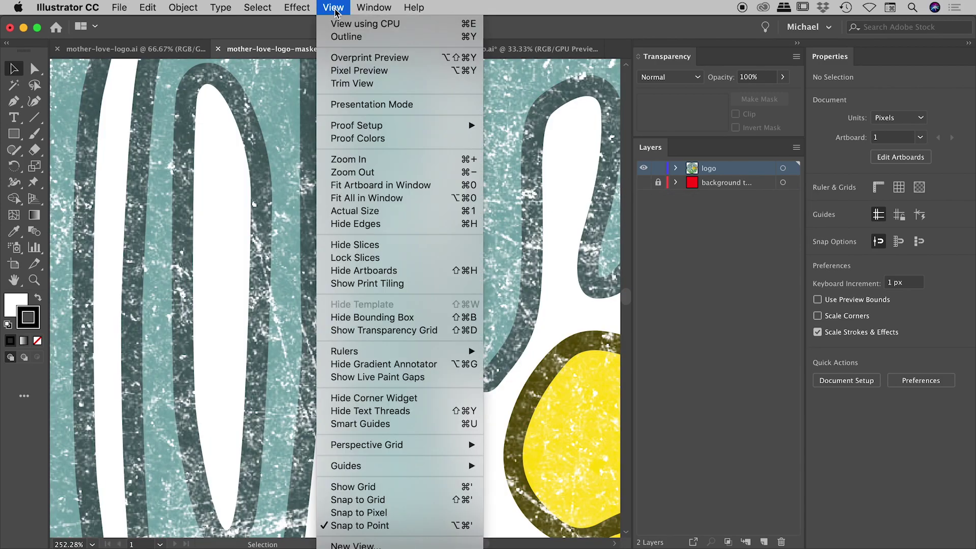
pyautogui.click(382, 330)
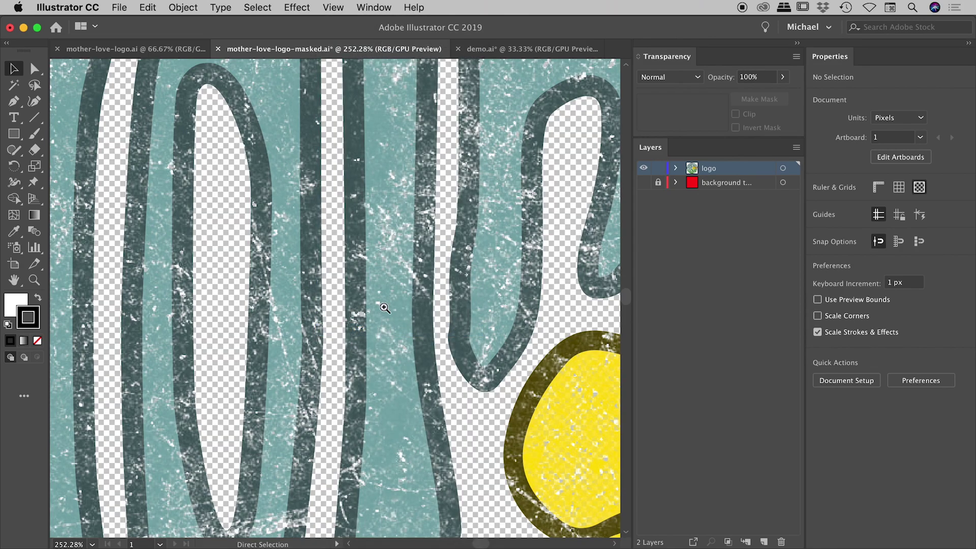
pyautogui.scroll(5, 378, 327)
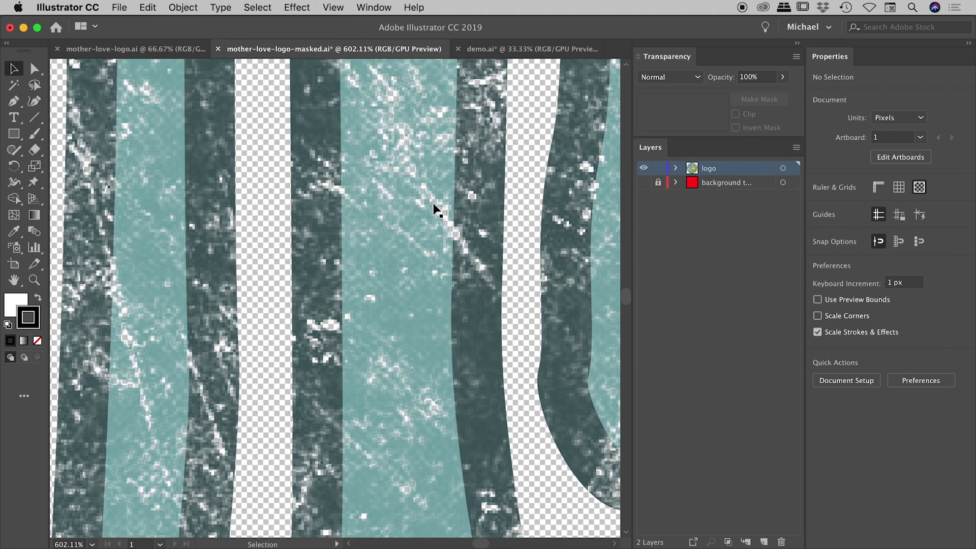
pyautogui.moveTo(435, 247); pyautogui.dragTo(427, 312)
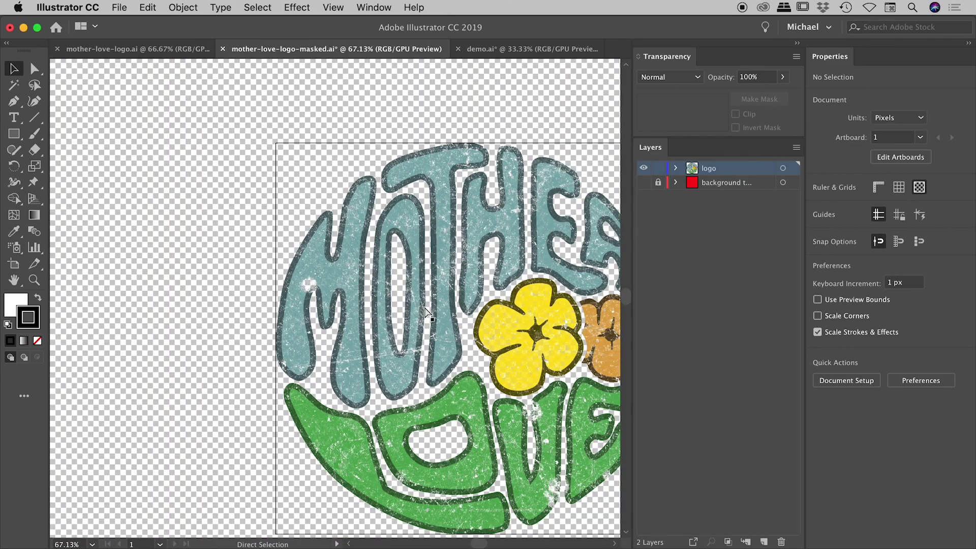
pyautogui.press('super+0')
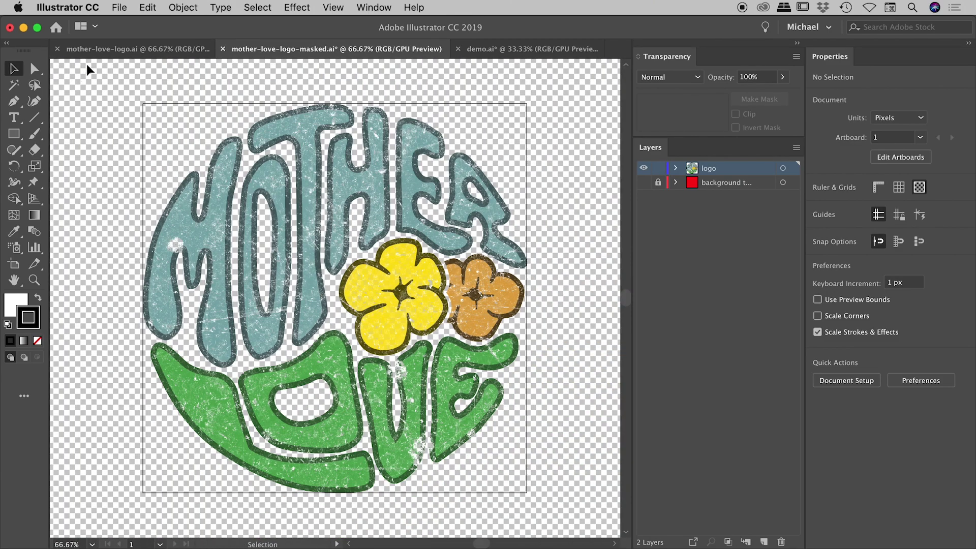
# Show the original mother-love-logo.ai in a narrowed window and pick the desktop logo files and mask.psd.
pyautogui.click(103, 48)
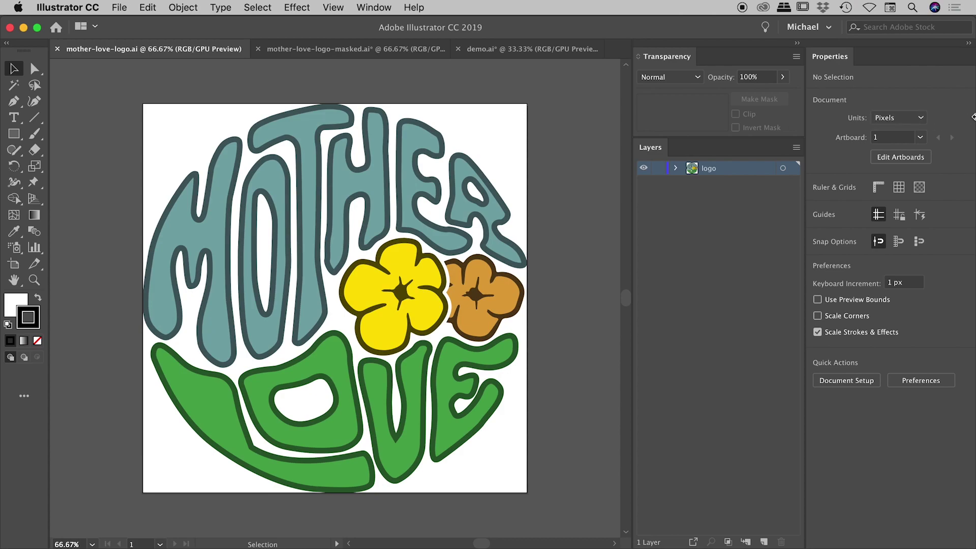
pyautogui.moveTo(972, 117); pyautogui.dragTo(886, 116)
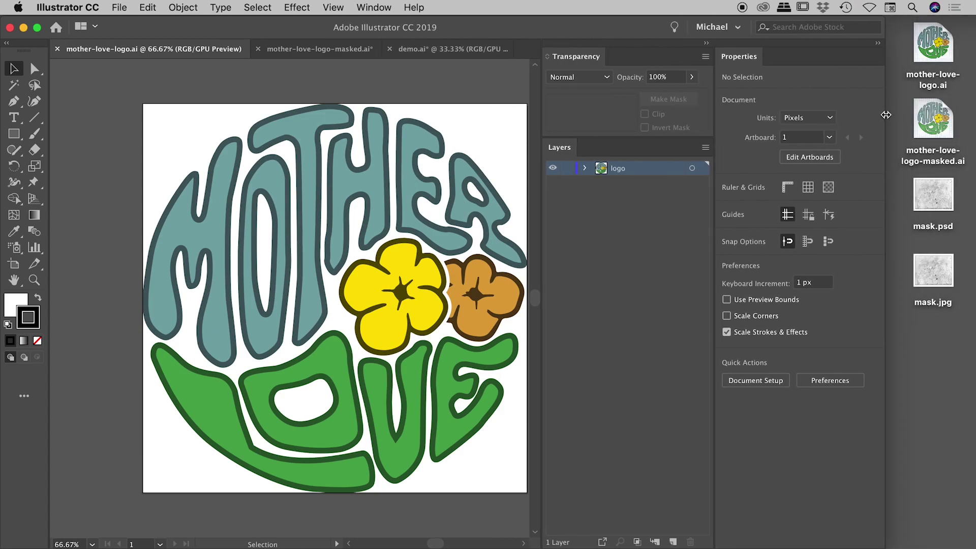
pyautogui.click(933, 39)
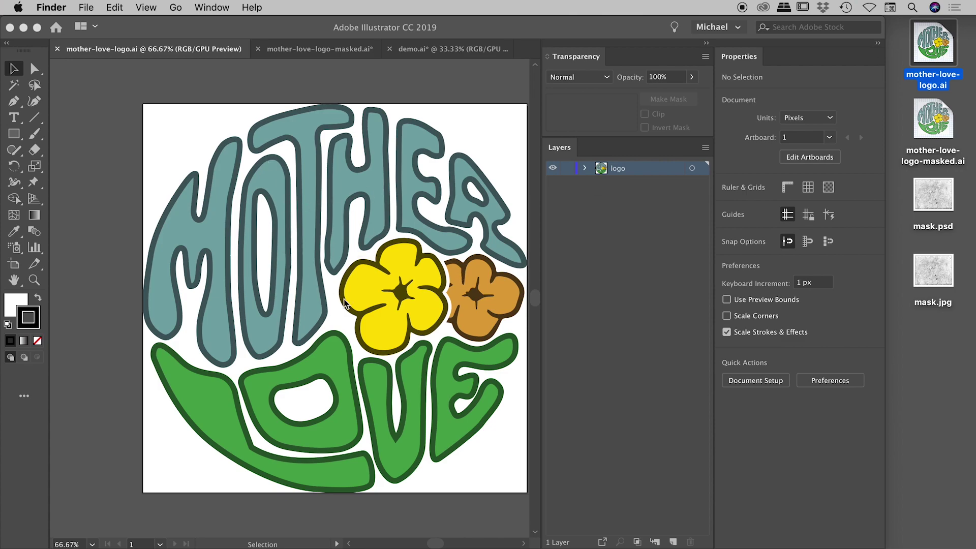
pyautogui.click(941, 126)
pyautogui.click(941, 199)
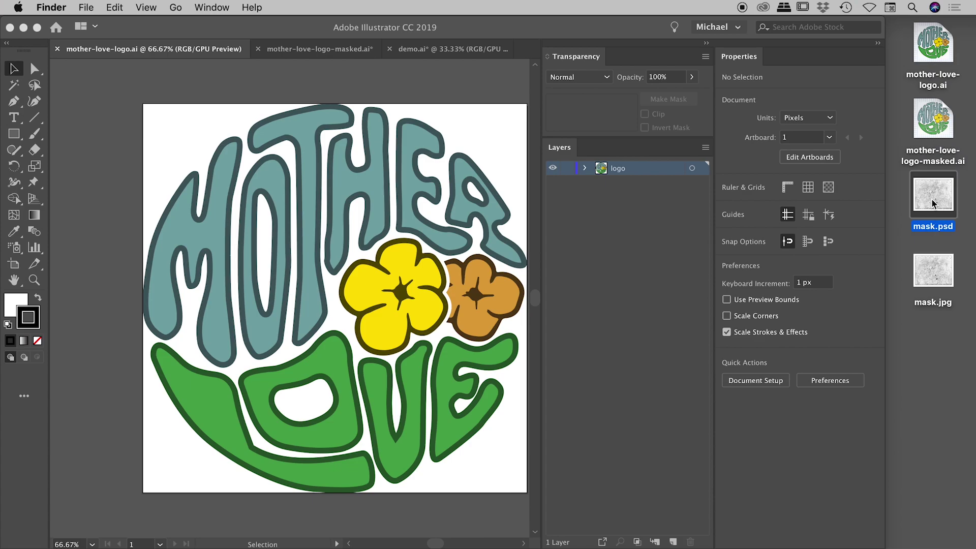
# Open mask.psd in Photoshop and hide its Curves and Hue/Saturation layers to show the raw texture.
pyautogui.doubleClick(932, 200)
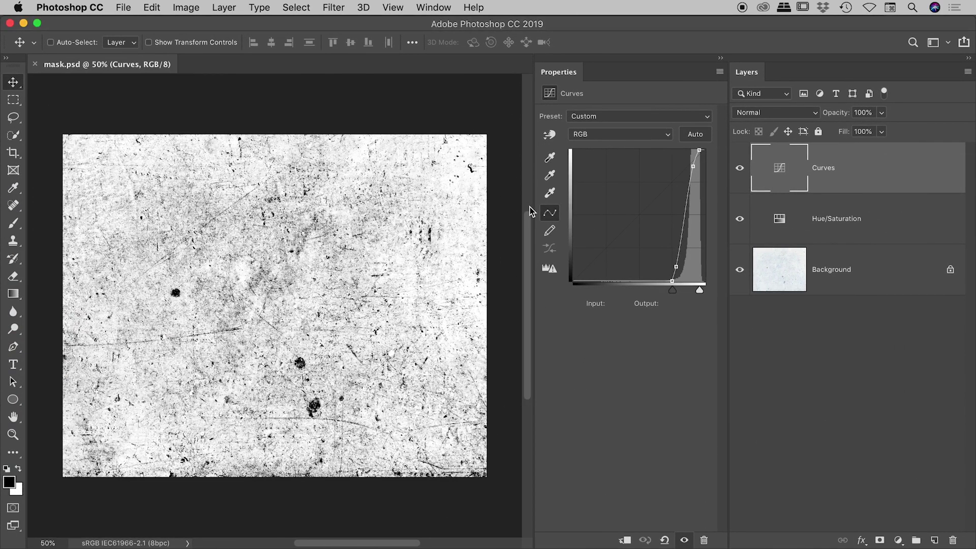
pyautogui.click(740, 168)
pyautogui.click(742, 218)
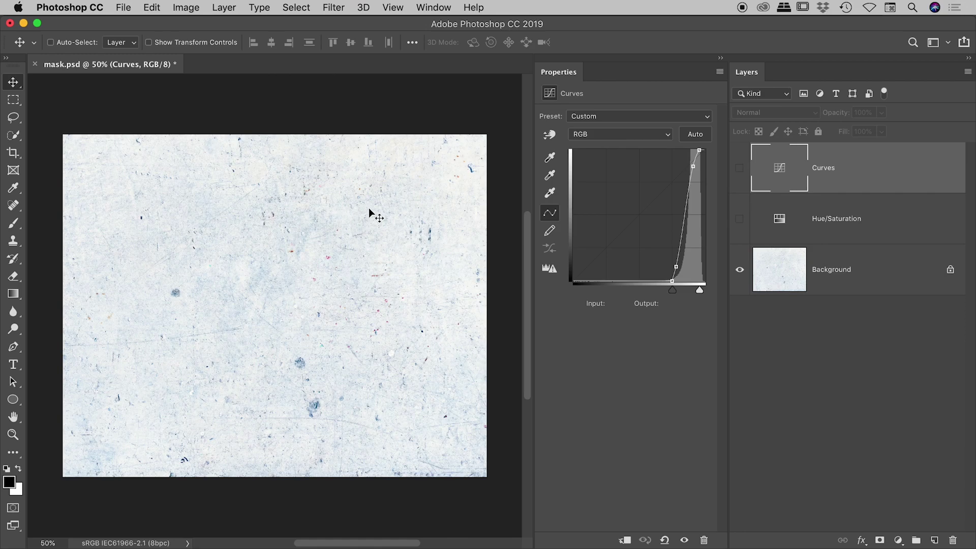
pyautogui.click(866, 288)
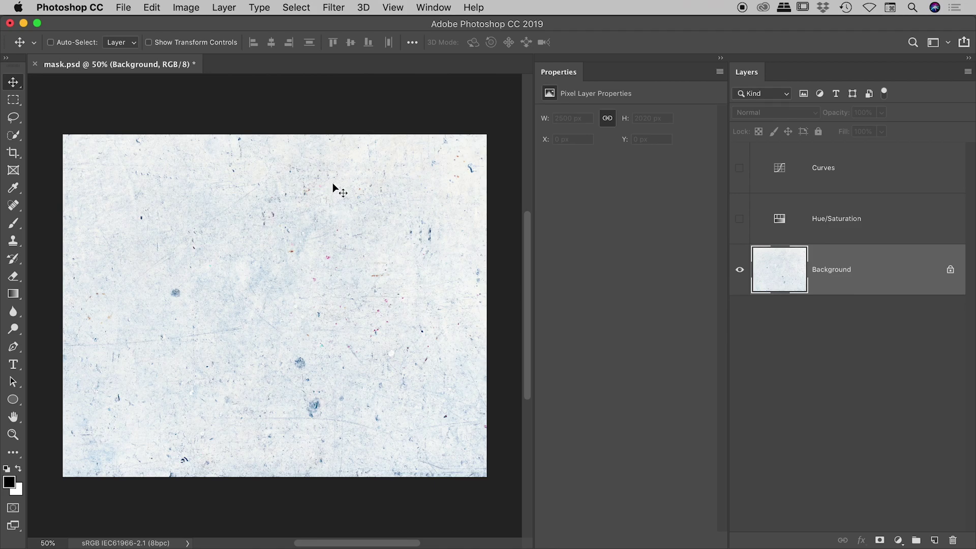
# Re-enable Hue/Saturation and Curves for stark black-and-white grunge, then minimize Photoshop and select mask.jpg.
pyautogui.click(904, 213)
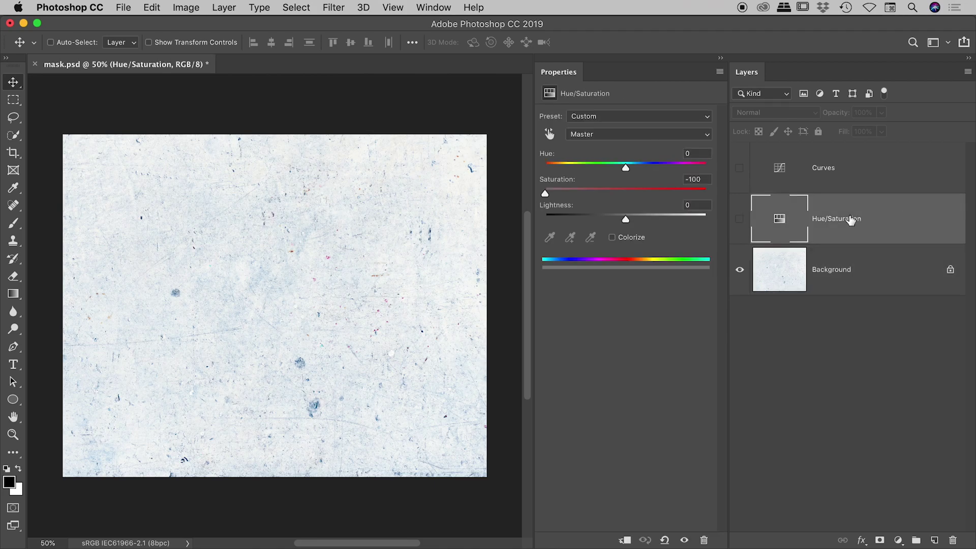
pyautogui.click(741, 220)
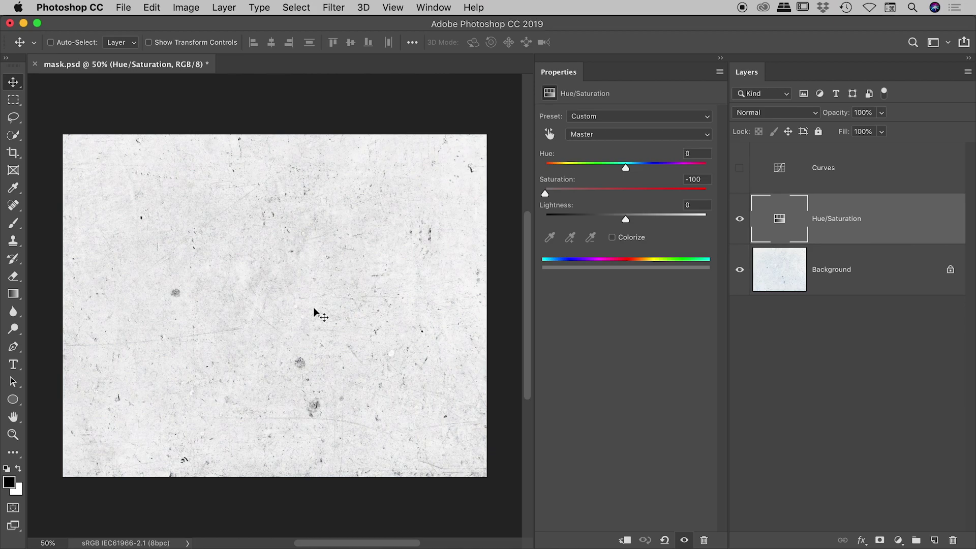
pyautogui.click(740, 168)
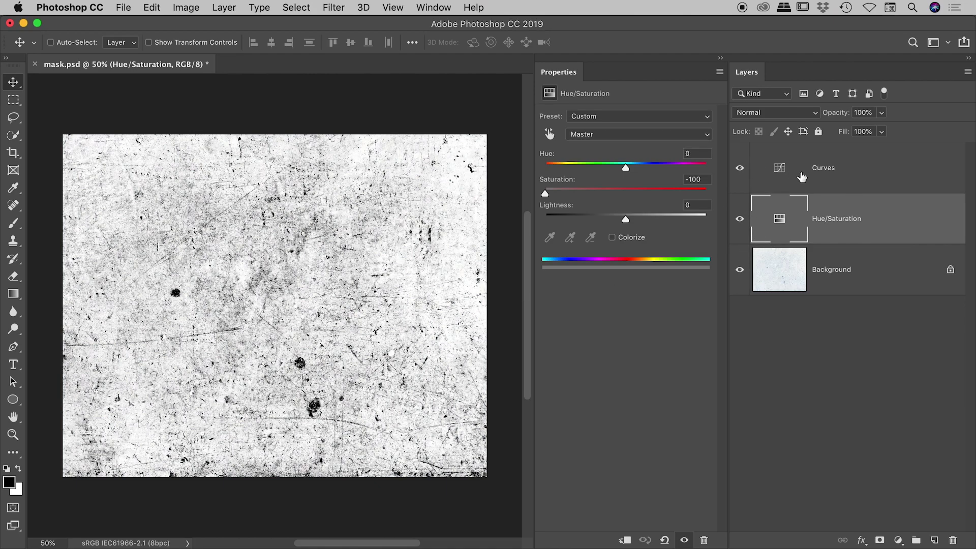
pyautogui.click(860, 178)
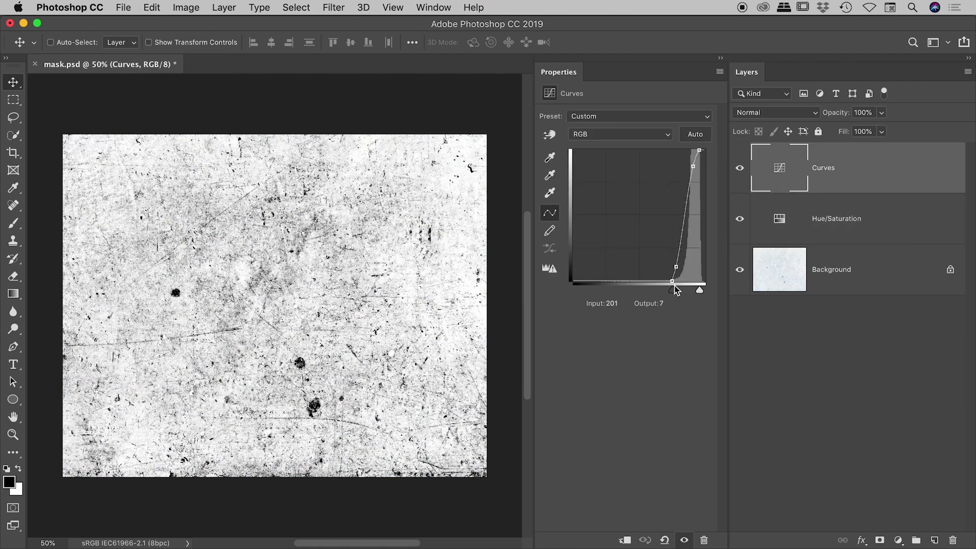
pyautogui.click(740, 169)
pyautogui.click(740, 169)
pyautogui.click(24, 23)
pyautogui.click(930, 270)
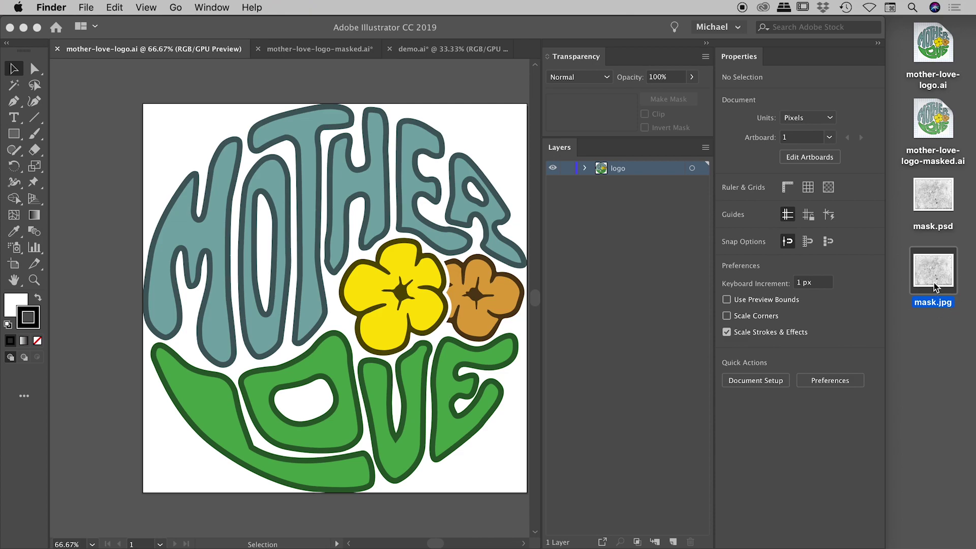
# Drag mask.jpg from the desktop onto the Illustrator artboard as a linked image.
pyautogui.click(320, 31)
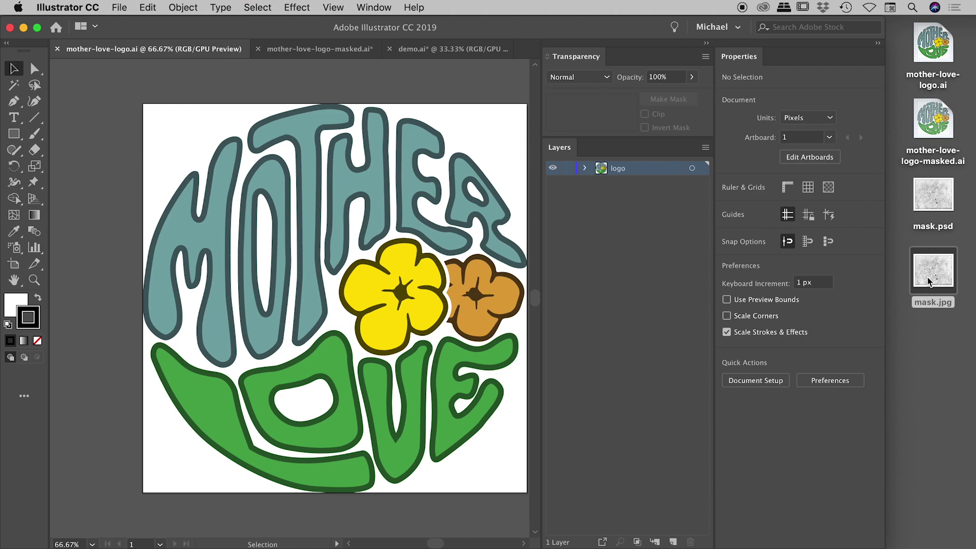
pyautogui.moveTo(928, 281); pyautogui.dragTo(270, 190)
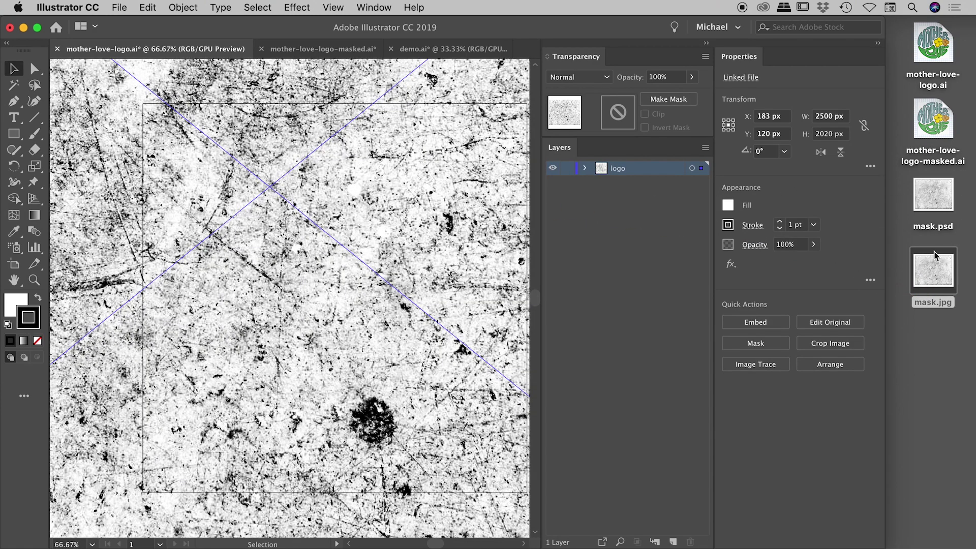
# Scale the placed texture down to about 1118 × 903 and shift it right over part of the logo.
pyautogui.moveTo(887, 263); pyautogui.dragTo(973, 263)
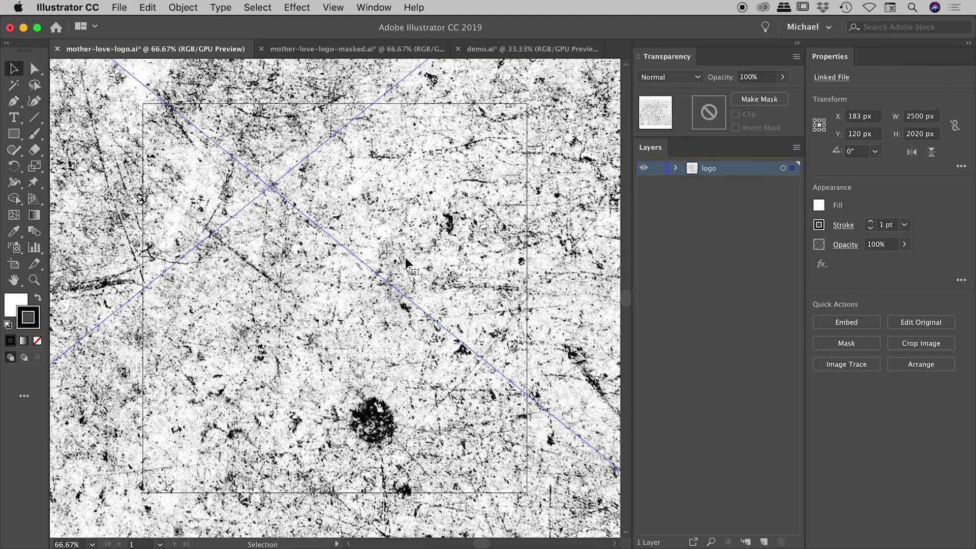
pyautogui.press('super+minus')
pyautogui.press('super+minus')
pyautogui.press('super+minus')
pyautogui.press('super+minus')
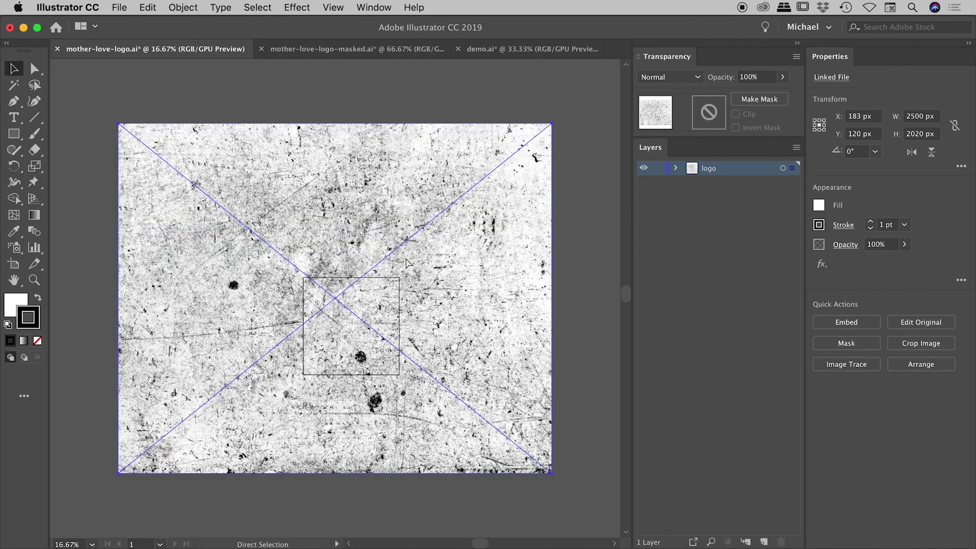
pyautogui.click(134, 94)
pyautogui.moveTo(134, 194); pyautogui.dragTo(280, 206)
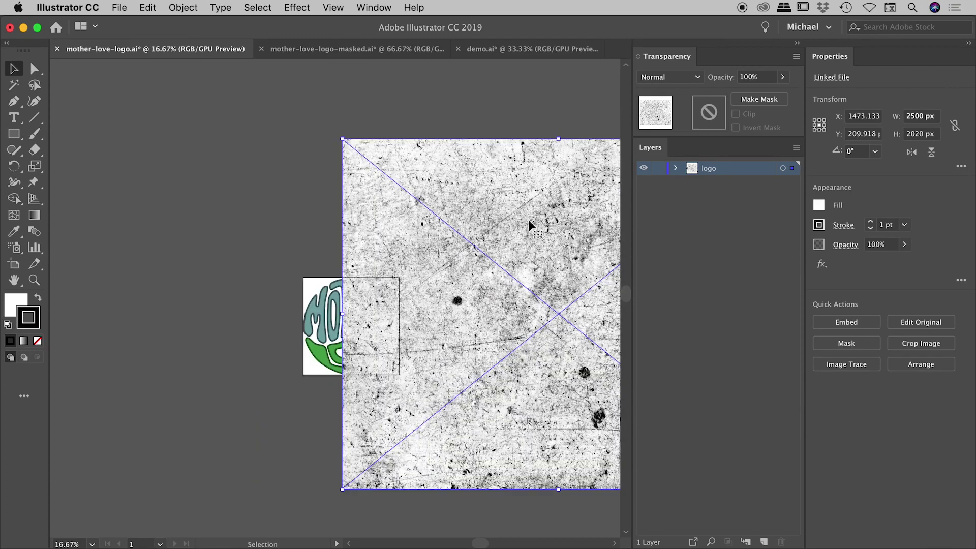
pyautogui.moveTo(410, 214); pyautogui.dragTo(446, 214)
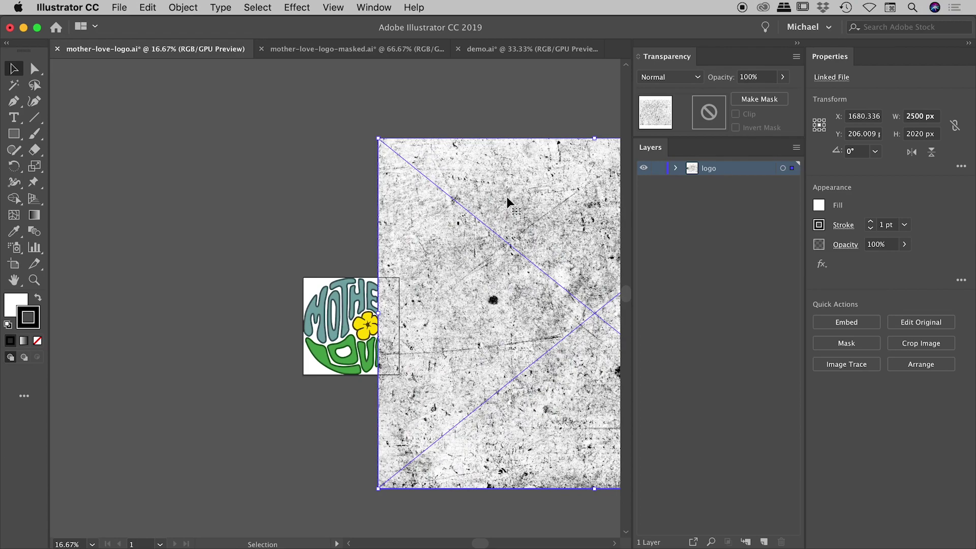
pyautogui.moveTo(495, 197); pyautogui.dragTo(344, 178)
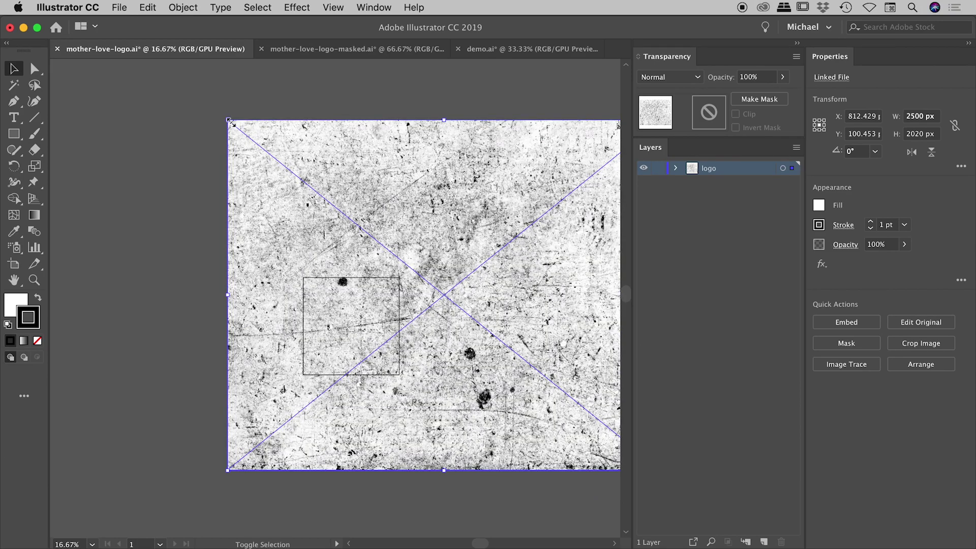
pyautogui.moveTo(442, 258); pyautogui.dragTo(391, 269)
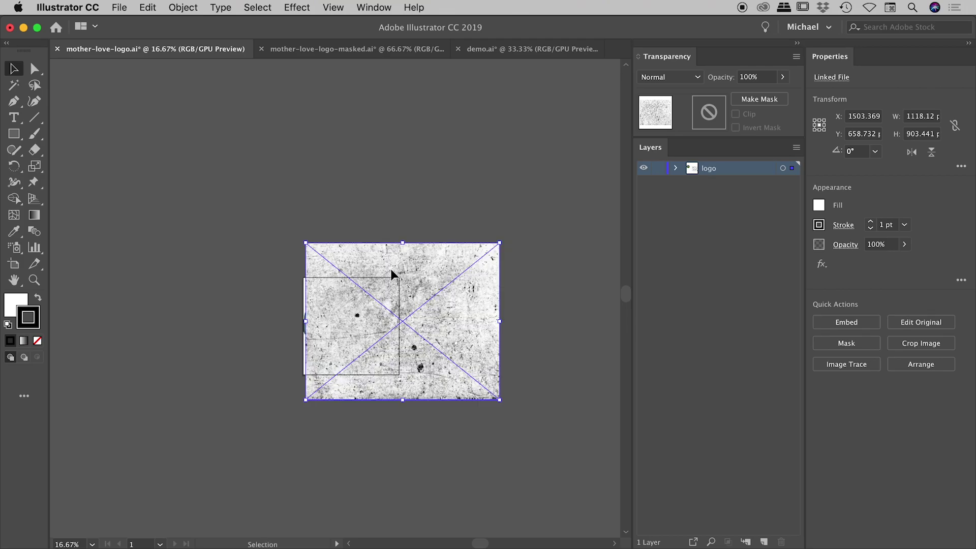
pyautogui.press('super+equal')
pyautogui.press('super+equal')
pyautogui.press('super+equal')
pyautogui.press('super+equal')
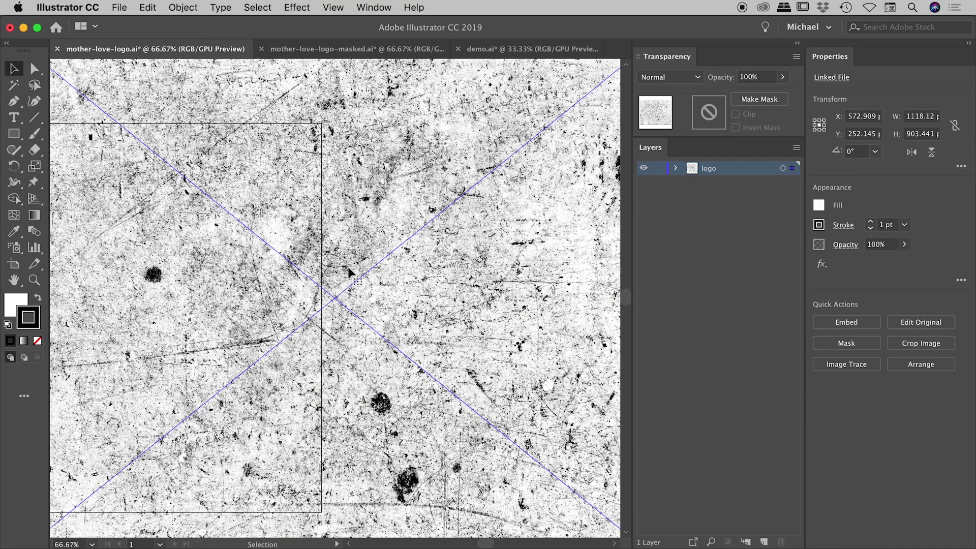
pyautogui.moveTo(156, 151); pyautogui.dragTo(431, 149)
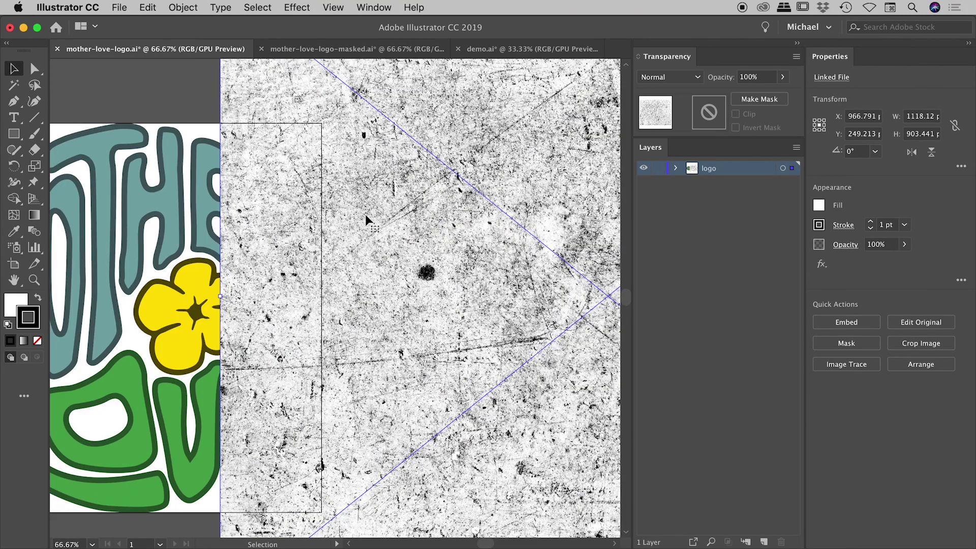
pyautogui.moveTo(329, 93); pyautogui.dragTo(359, 167)
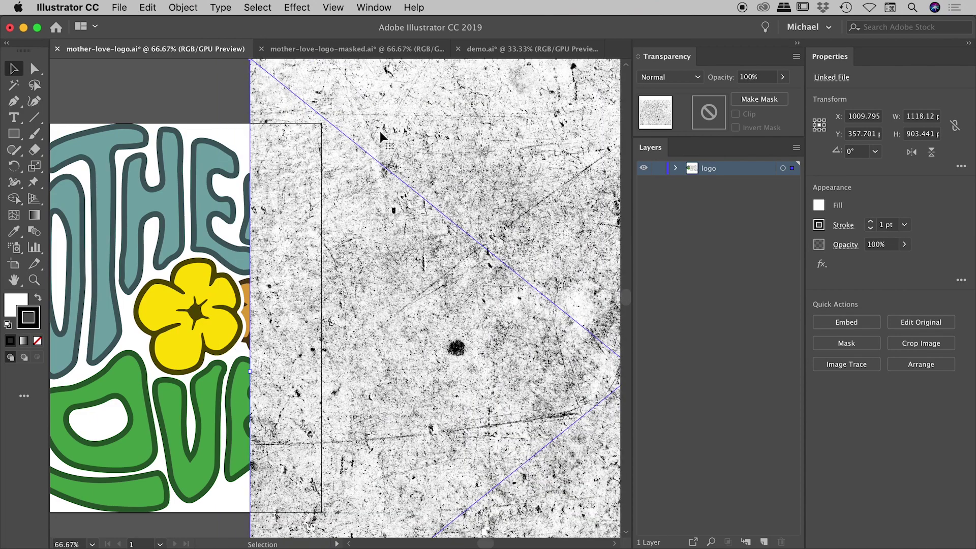
pyautogui.press('super+minus')
pyautogui.press('super+minus')
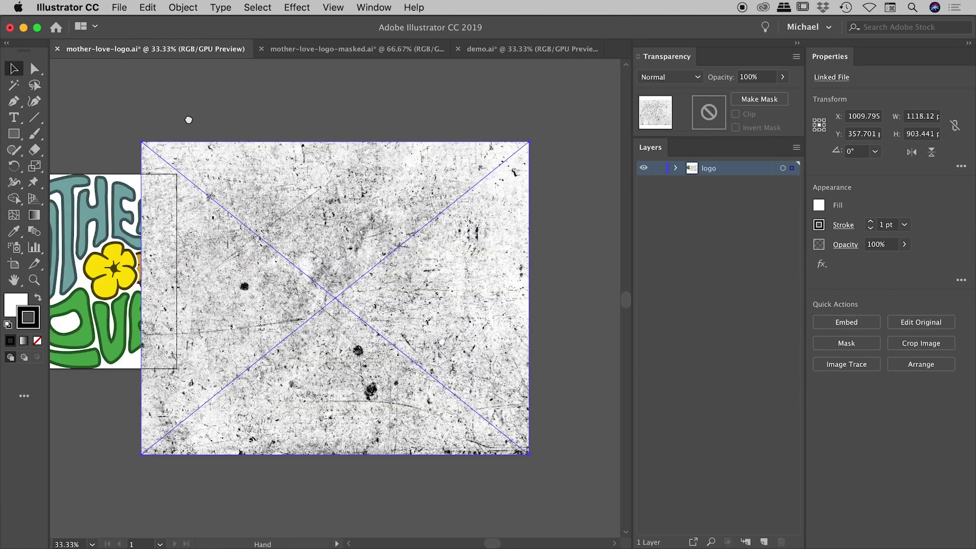
# Scale the texture to about 967 × 781 and center it over the entire logo artboard.
pyautogui.moveTo(188, 121); pyautogui.dragTo(338, 124)
pyautogui.moveTo(544, 311); pyautogui.dragTo(330, 209)
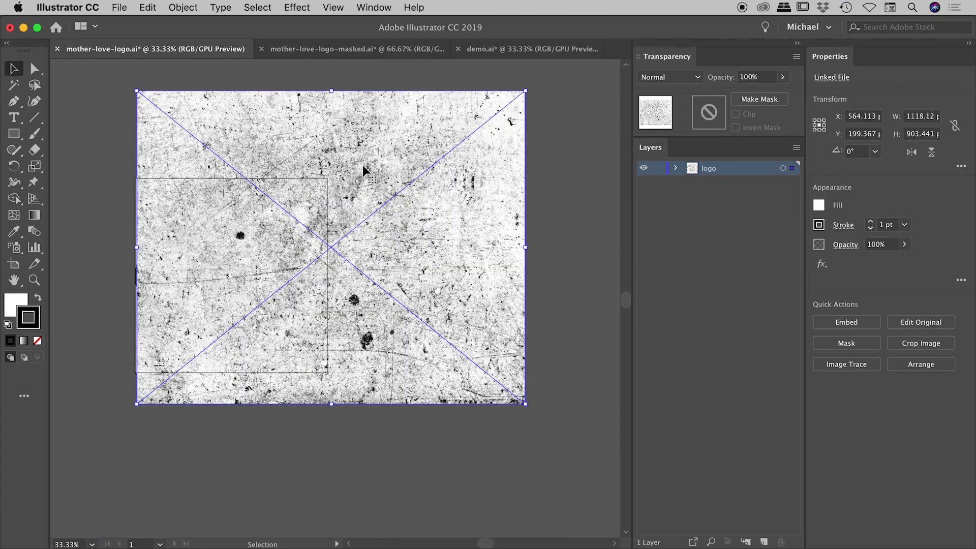
pyautogui.moveTo(362, 165); pyautogui.dragTo(477, 163)
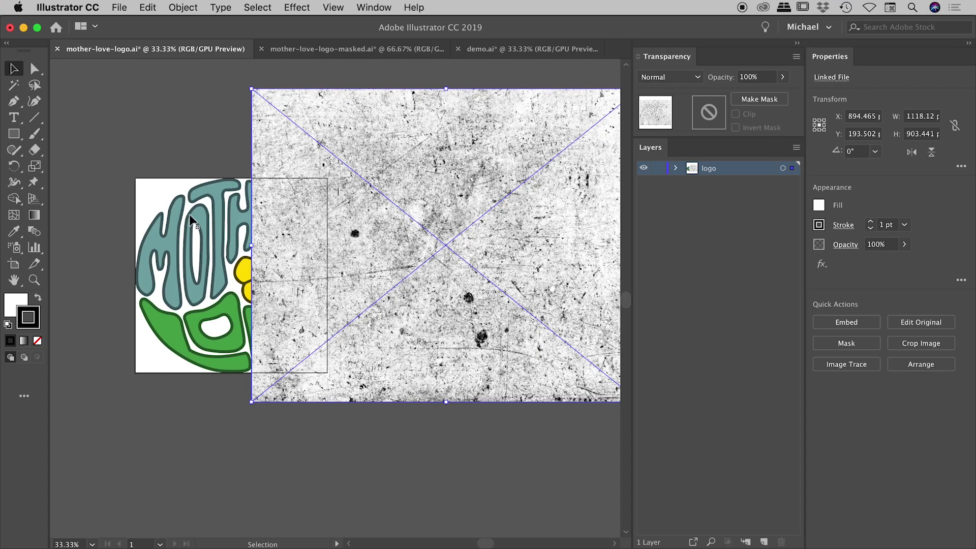
pyautogui.moveTo(361, 240); pyautogui.dragTo(378, 230)
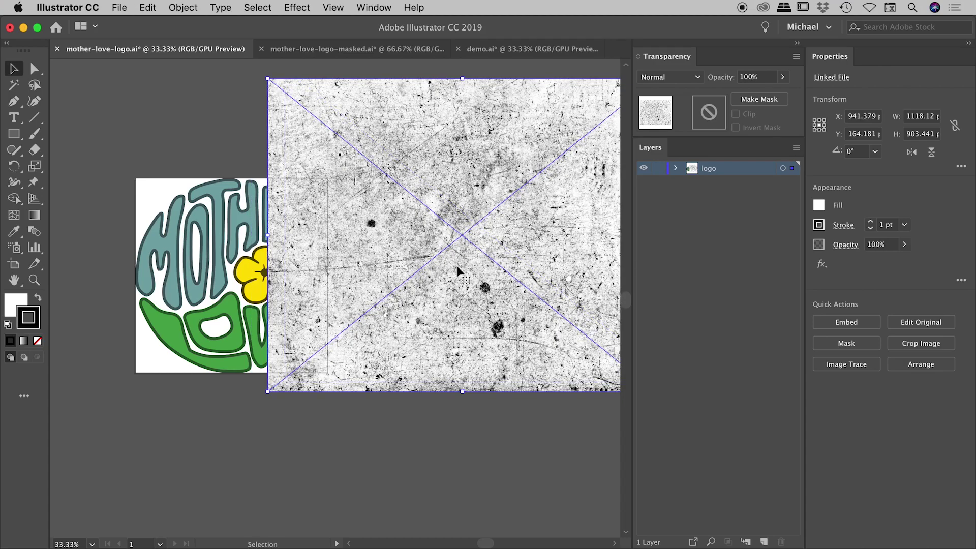
pyautogui.moveTo(268, 79); pyautogui.dragTo(321, 120)
pyautogui.moveTo(456, 163); pyautogui.dragTo(240, 160)
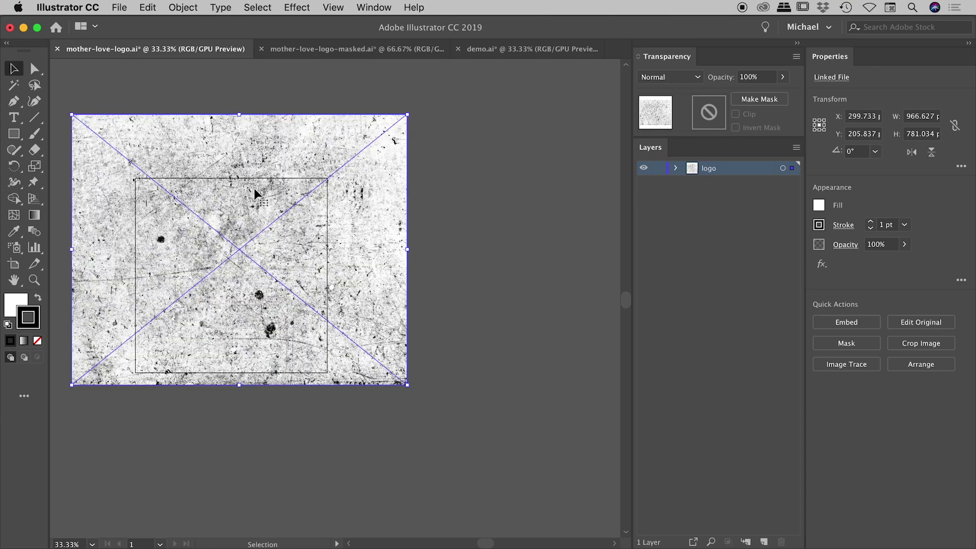
pyautogui.hscroll(-5, 373, 195)
pyautogui.scroll(1, 374, 195)
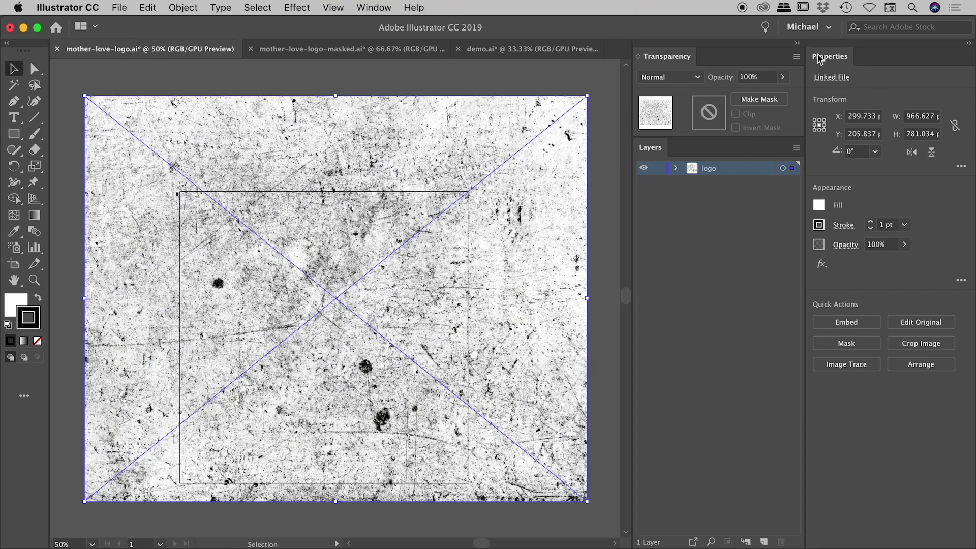
# Lower the texture's opacity to 62% and nudge it slightly up and right over the logo.
pyautogui.click(904, 244)
pyautogui.moveTo(903, 261); pyautogui.dragTo(880, 265)
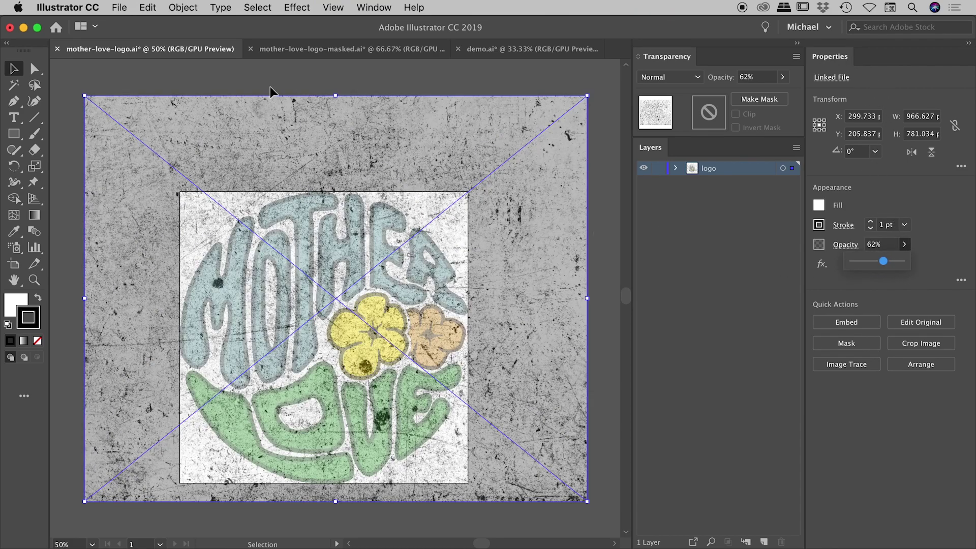
pyautogui.click(272, 90)
pyautogui.moveTo(359, 259); pyautogui.dragTo(375, 245)
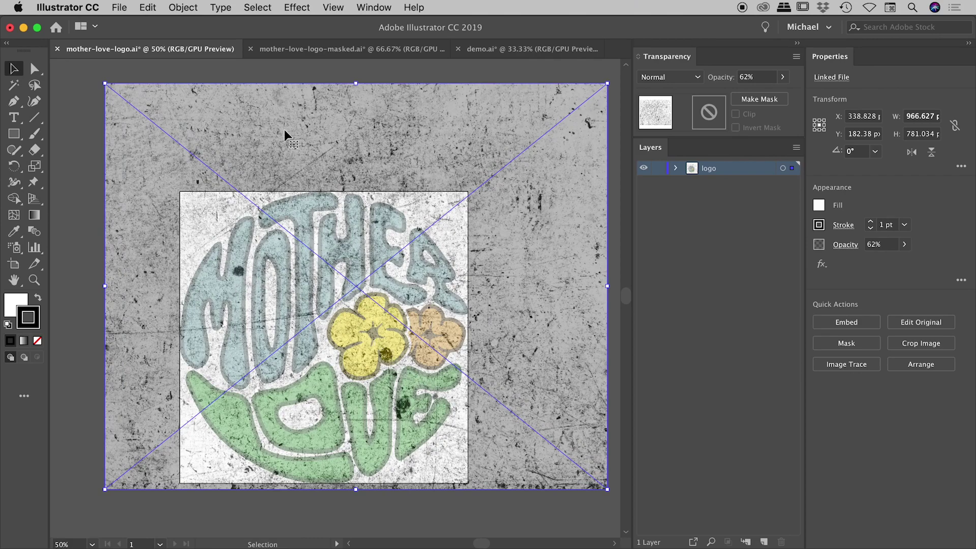
# Raise the texture's opacity back to 100% and deselect it.
pyautogui.click(303, 63)
pyautogui.click(265, 98)
pyautogui.click(904, 245)
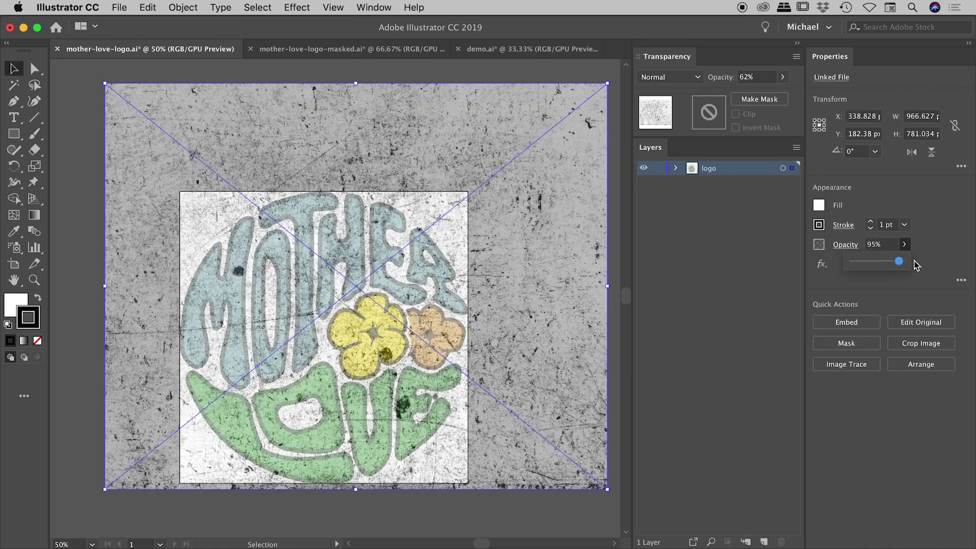
pyautogui.moveTo(884, 261); pyautogui.dragTo(932, 263)
pyautogui.click(471, 71)
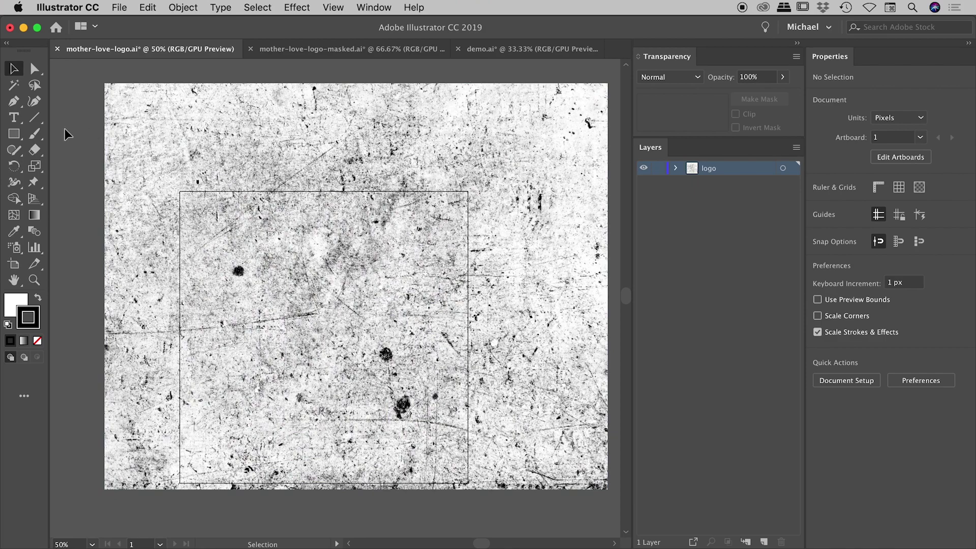
# Select the grunge texture and logo together and apply Make Mask so mask.jpg masks the logo.
pyautogui.press('super+a')
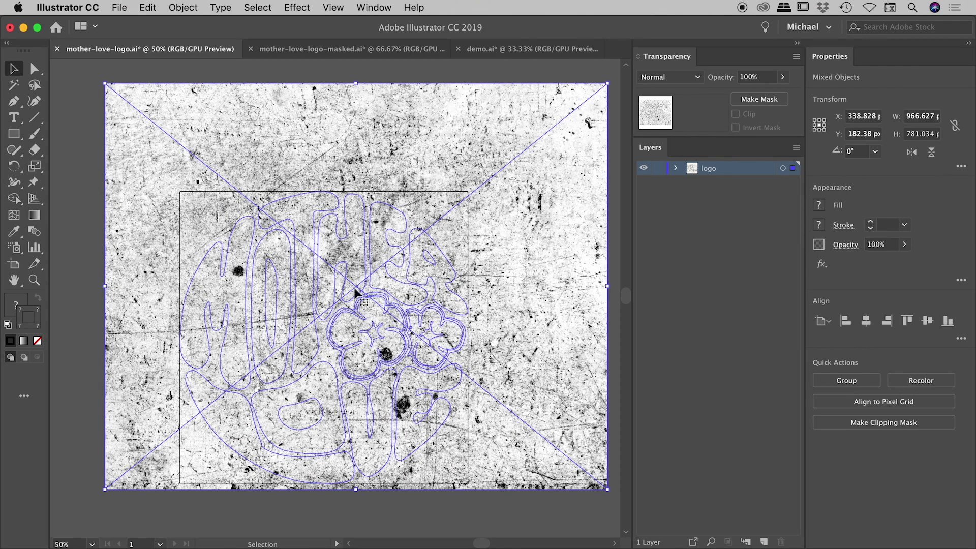
pyautogui.click(60, 114)
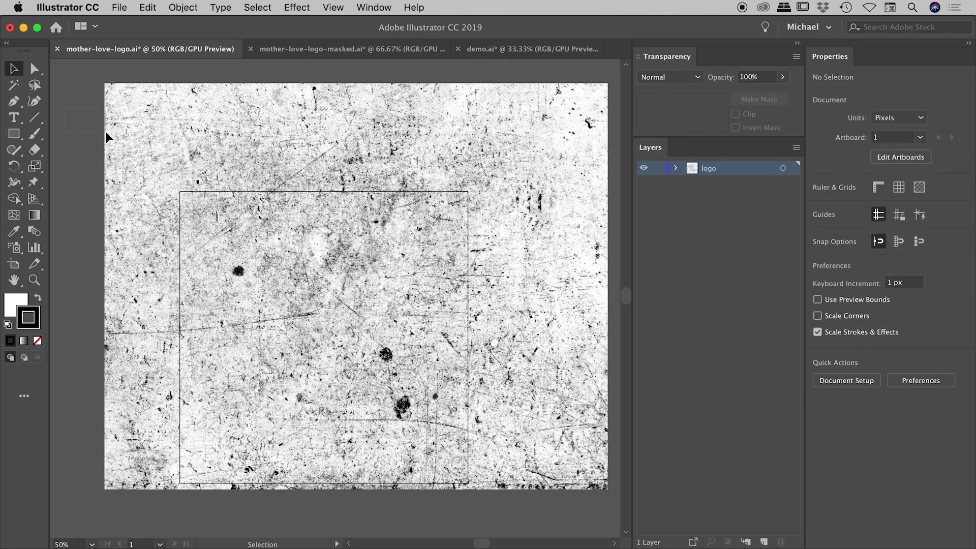
pyautogui.press('super+a')
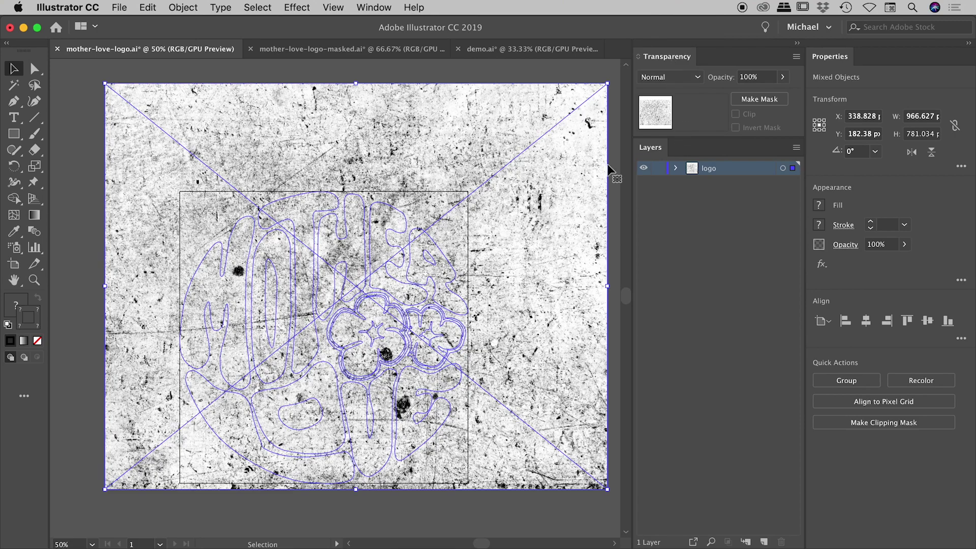
pyautogui.click(773, 101)
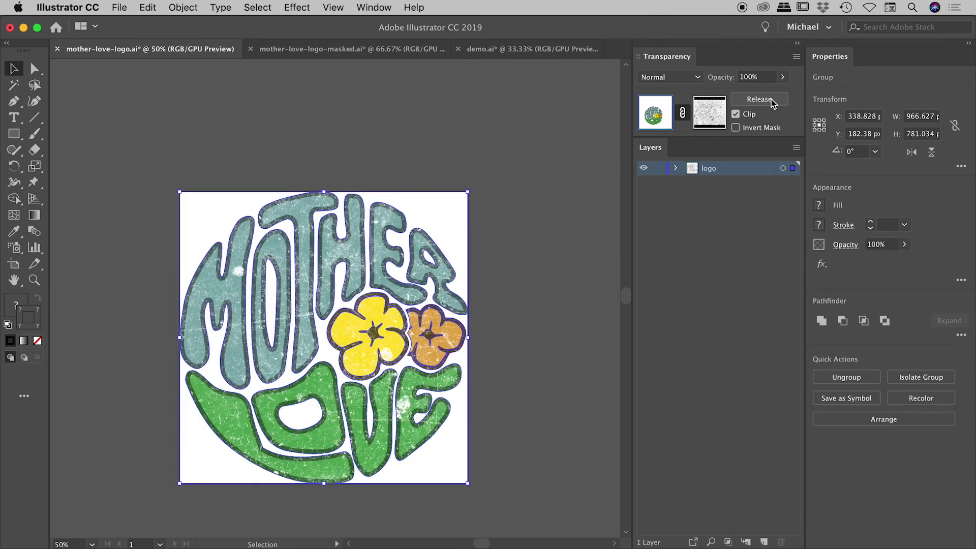
pyautogui.press('super+equal')
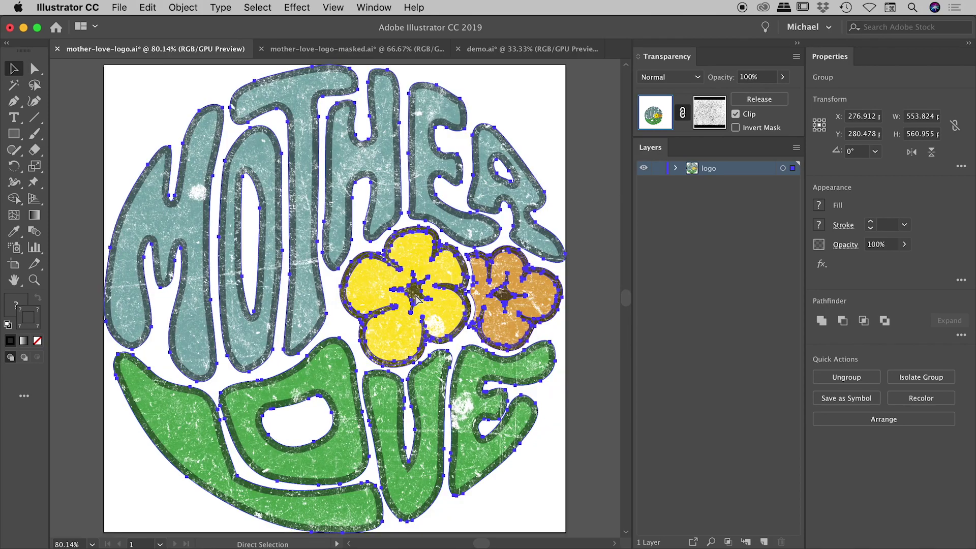
# Select the masked logo group and enter editing of its mask.jpg opacity mask.
pyautogui.click(543, 144)
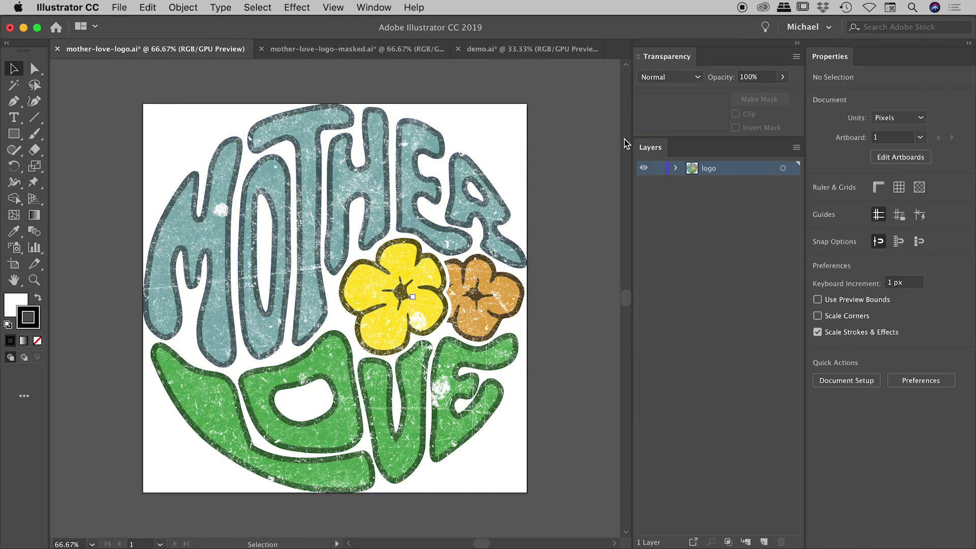
pyautogui.click(450, 219)
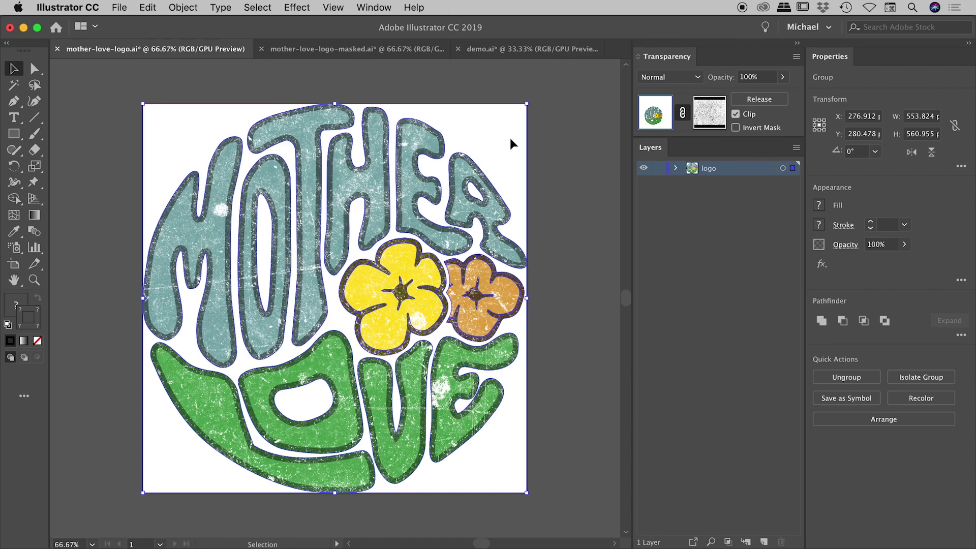
pyautogui.click(551, 159)
pyautogui.click(332, 200)
pyautogui.click(719, 118)
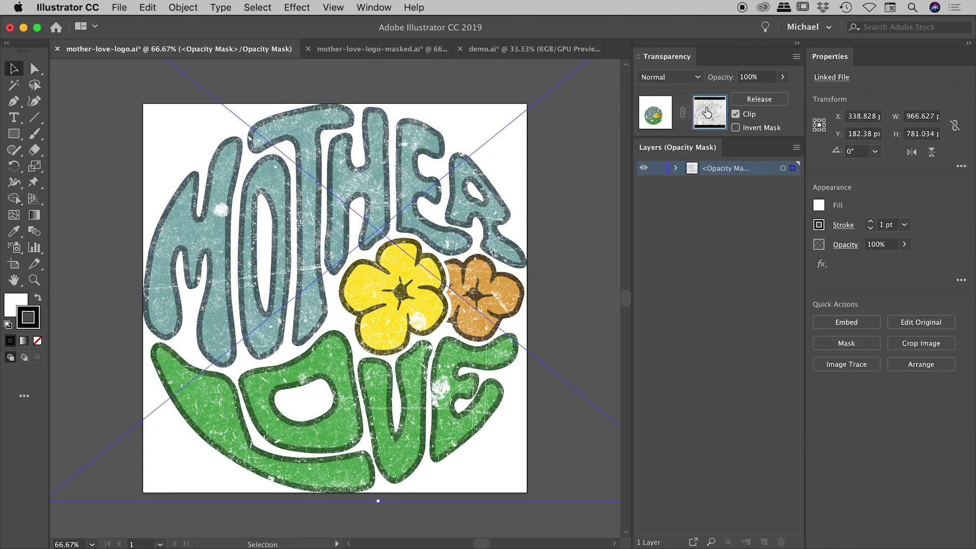
# Shrink the mask texture to about 784 × 633, move it up-left over the artboard, then exit mask editing.
pyautogui.keyDown('alt'); pyautogui.click(707, 113); pyautogui.keyUp('alt')
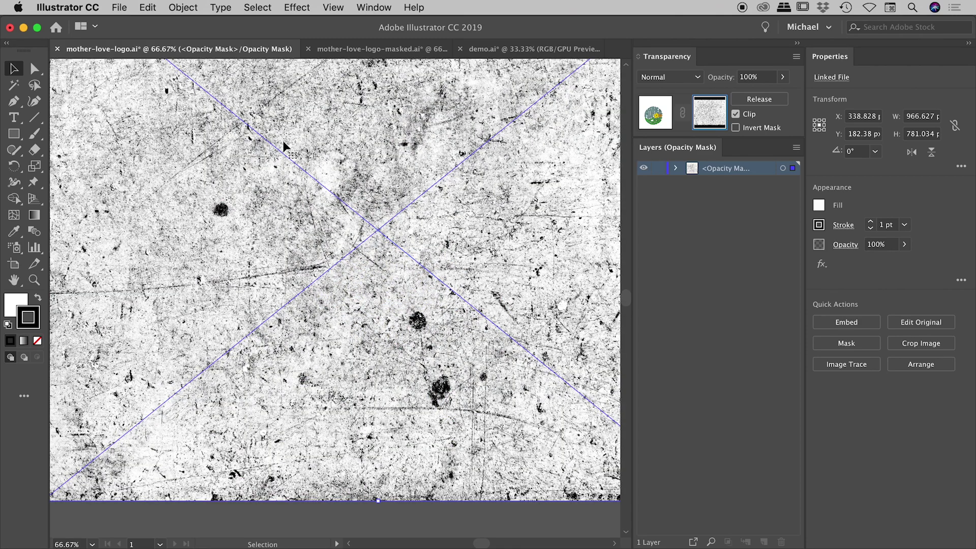
pyautogui.moveTo(146, 113); pyautogui.dragTo(221, 164)
pyautogui.moveTo(258, 115); pyautogui.dragTo(278, 210)
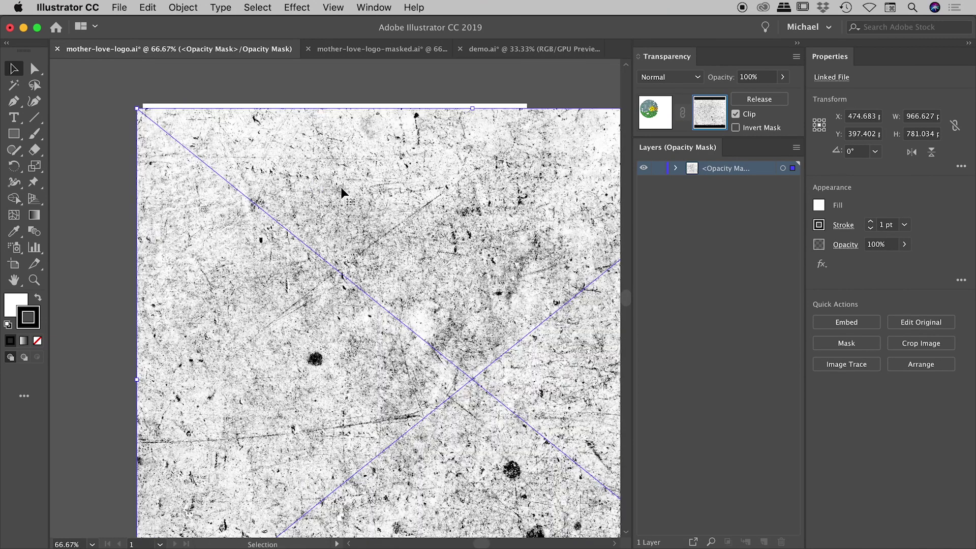
pyautogui.moveTo(137, 108); pyautogui.dragTo(264, 211)
pyautogui.moveTo(455, 267); pyautogui.dragTo(287, 138)
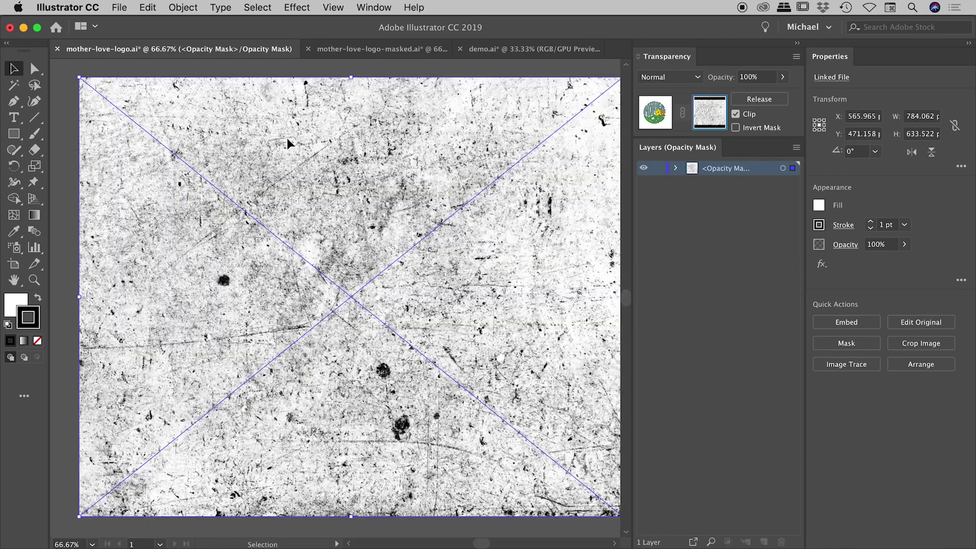
pyautogui.moveTo(341, 169); pyautogui.dragTo(338, 168)
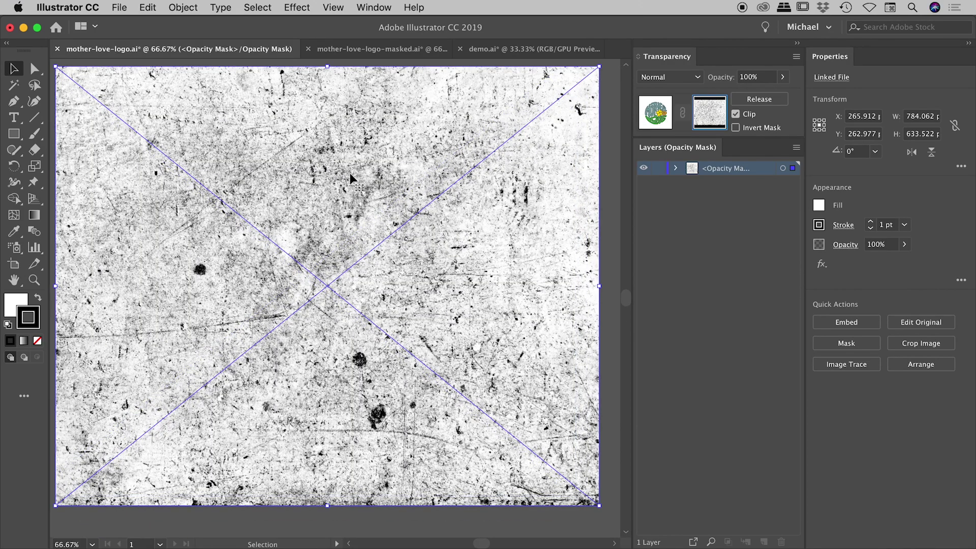
pyautogui.click(656, 113)
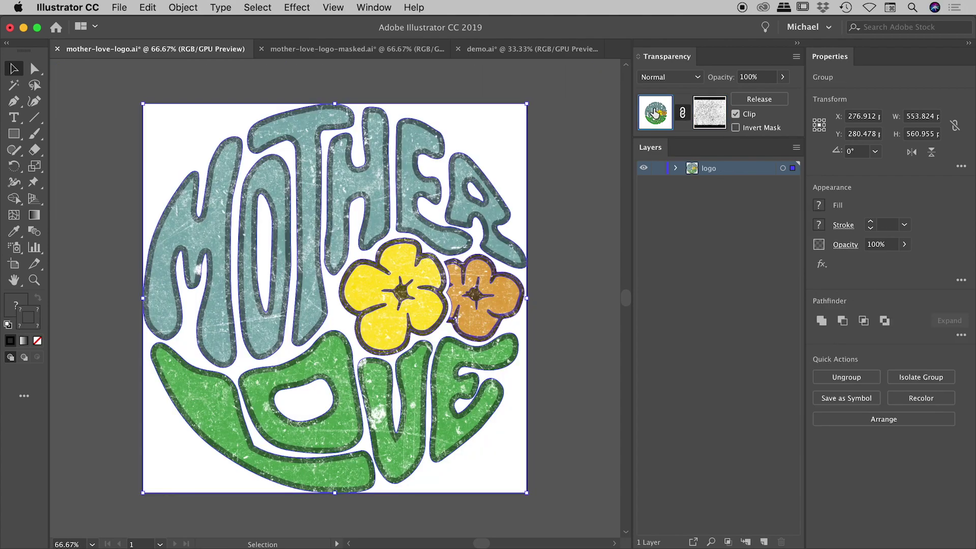
pyautogui.keyDown('shift'); pyautogui.click(715, 115); pyautogui.keyUp('shift')
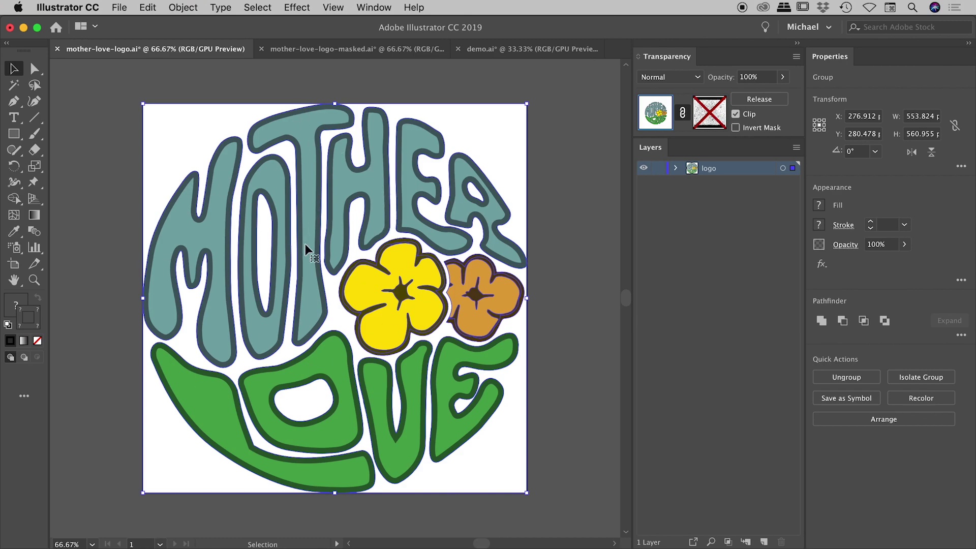
pyautogui.keyDown('shift'); pyautogui.click(722, 111); pyautogui.keyUp('shift')
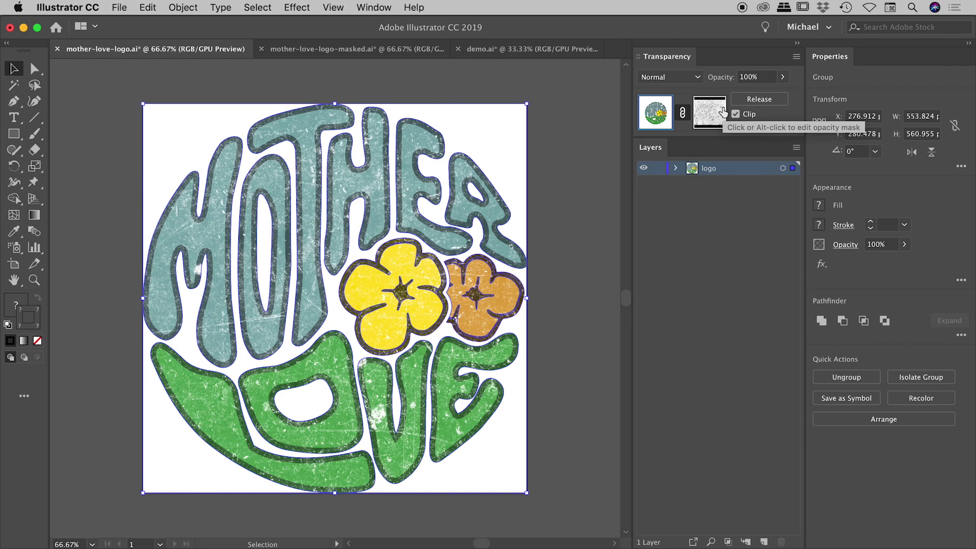
pyautogui.keyDown('shift'); pyautogui.click(720, 112); pyautogui.keyUp('shift')
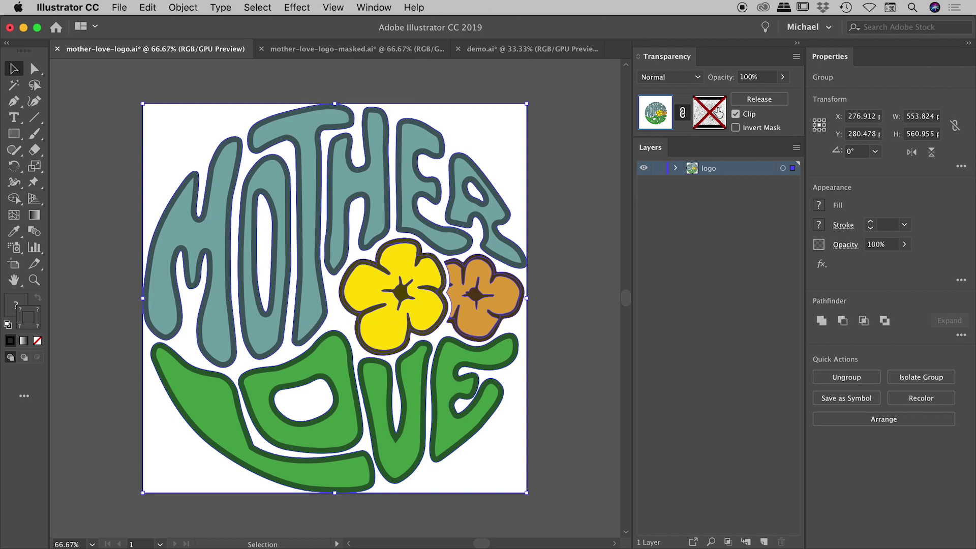
pyautogui.keyDown('shift'); pyautogui.click(718, 113); pyautogui.keyUp('shift')
pyautogui.keyDown('shift'); pyautogui.click(718, 113); pyautogui.keyUp('shift')
pyautogui.keyDown('shift'); pyautogui.click(719, 114); pyautogui.keyUp('shift')
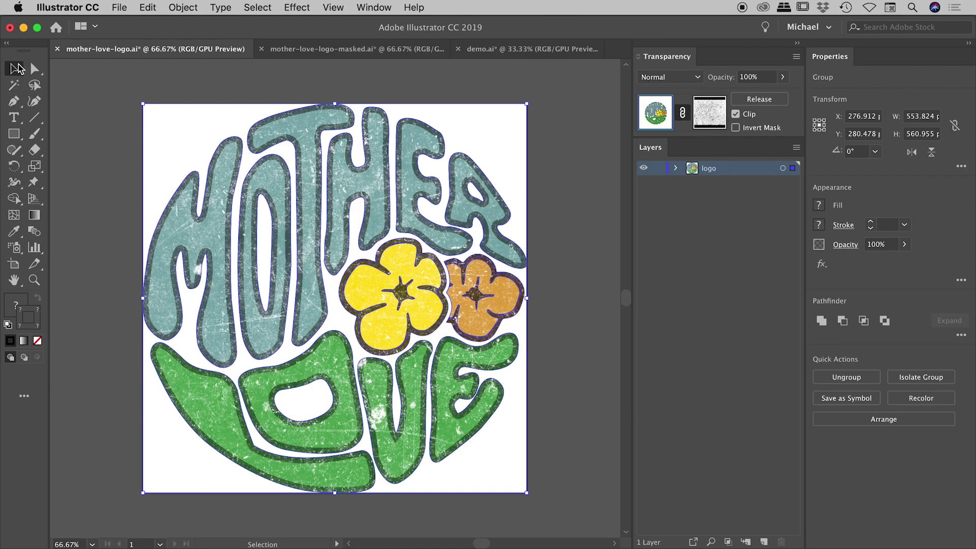
# Nudge the masked logo so it settles at X 276.912, Y 285.364.
pyautogui.moveTo(224, 155); pyautogui.dragTo(313, 194)
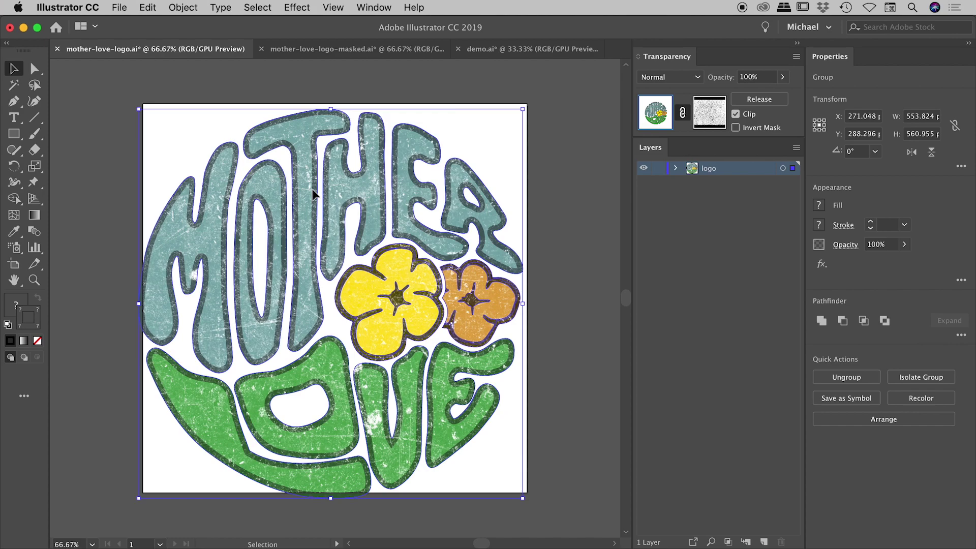
pyautogui.moveTo(312, 192); pyautogui.dragTo(307, 182)
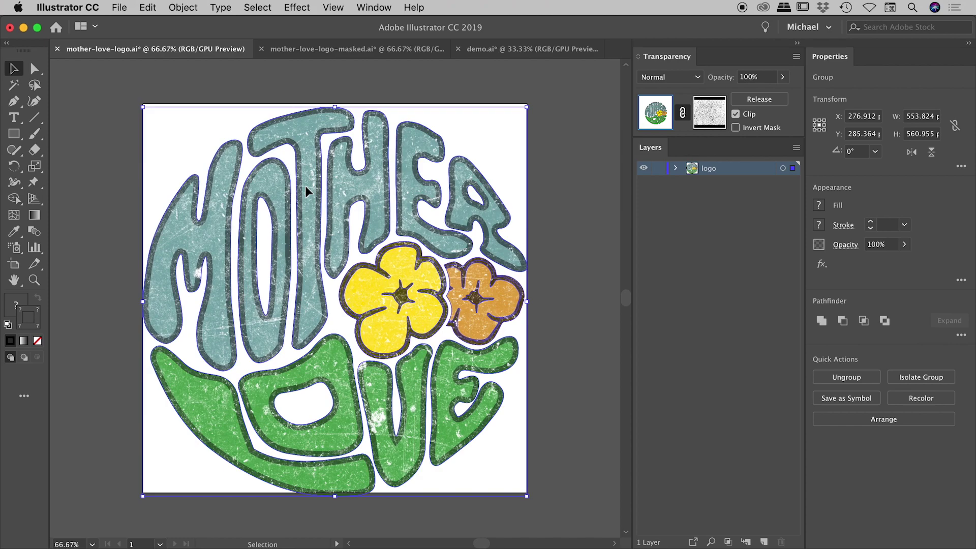
# Unlink the mask, shift the logo right, then move the texture to X 263.957, Y 254.181.
pyautogui.click(684, 115)
pyautogui.click(84, 207)
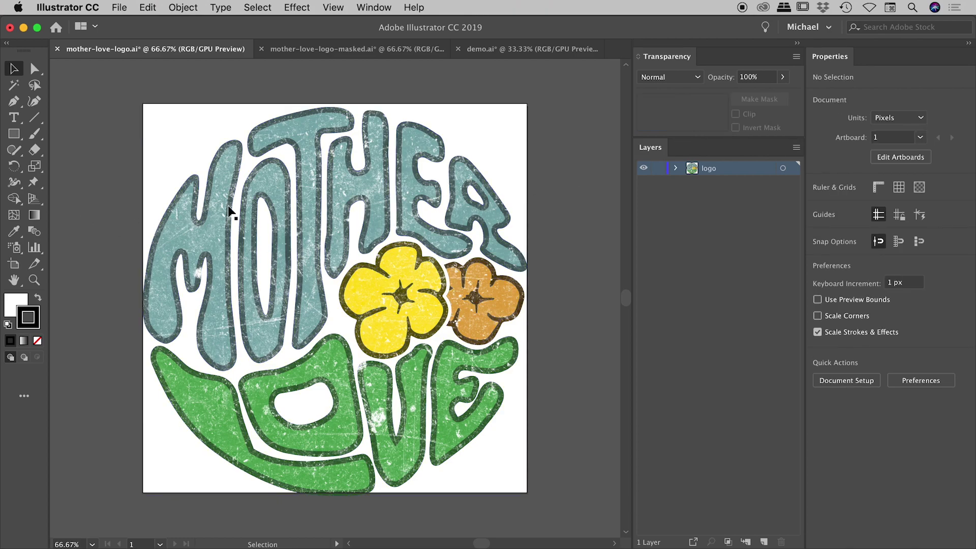
pyautogui.click(248, 222)
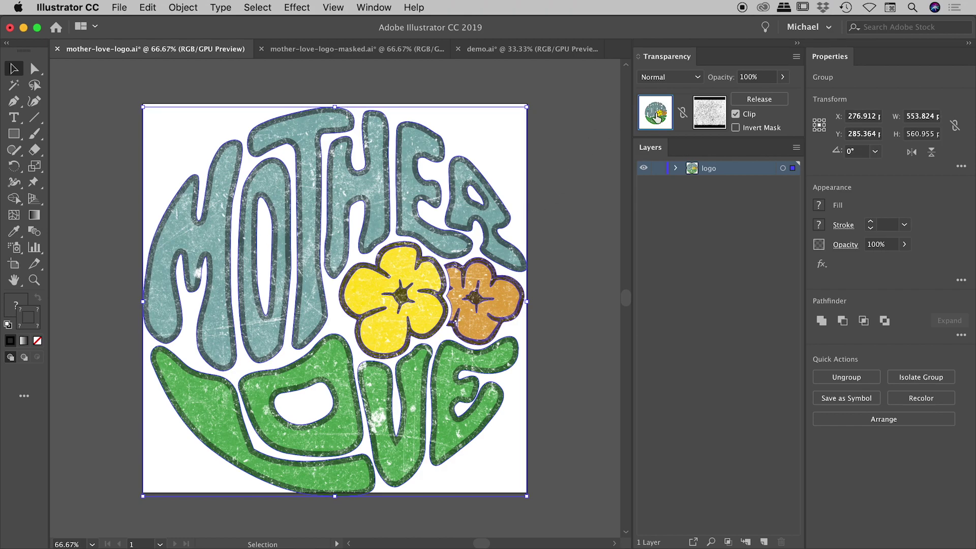
pyautogui.moveTo(246, 199); pyautogui.dragTo(258, 200)
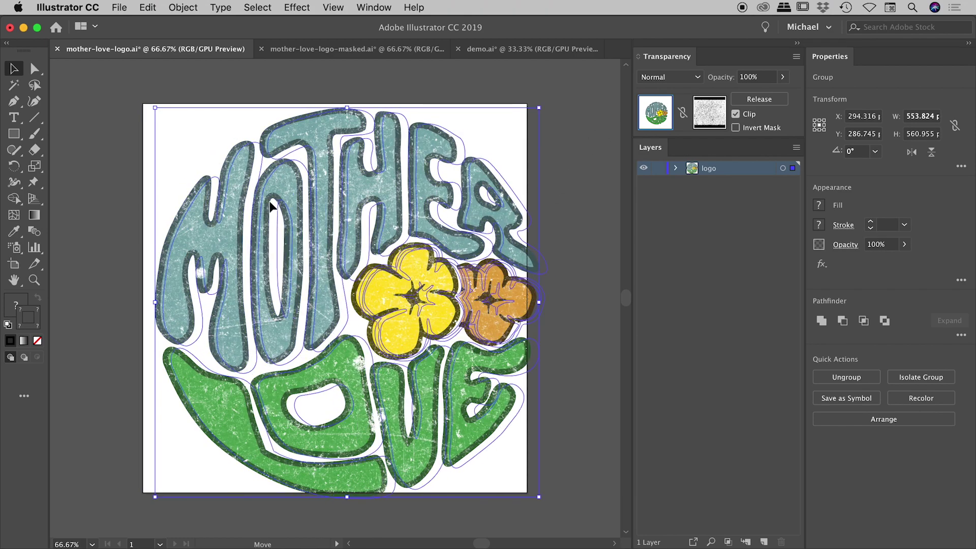
pyautogui.moveTo(272, 206)
pyautogui.mouseDown()
pyautogui.moveTo(300, 200)
pyautogui.moveTo(261, 202)
pyautogui.moveTo(264, 191)
pyautogui.mouseUp()
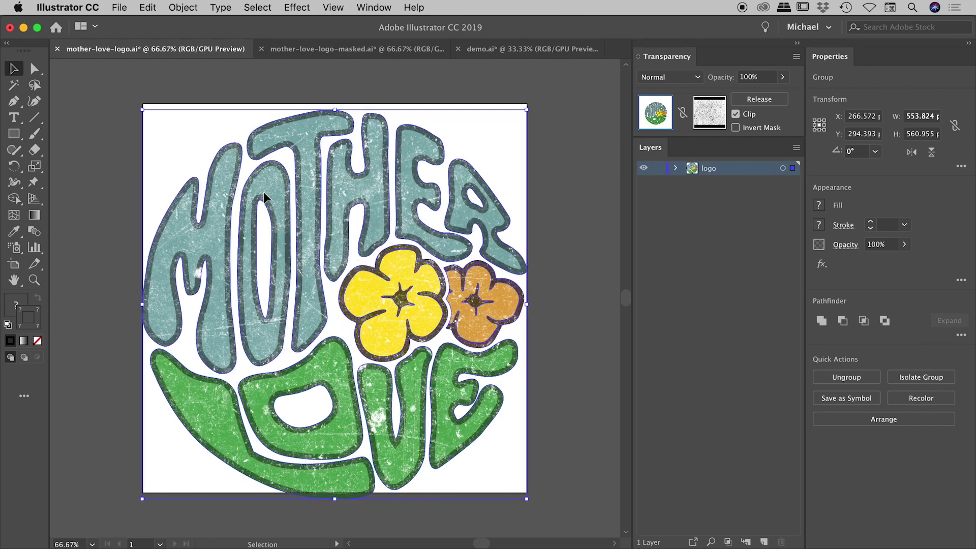
pyautogui.click(710, 112)
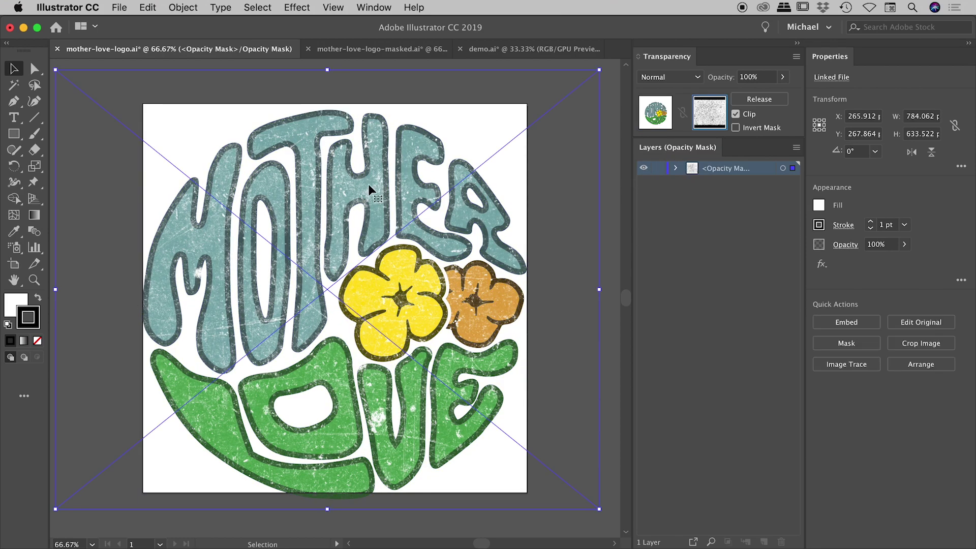
pyautogui.moveTo(324, 188); pyautogui.dragTo(346, 194)
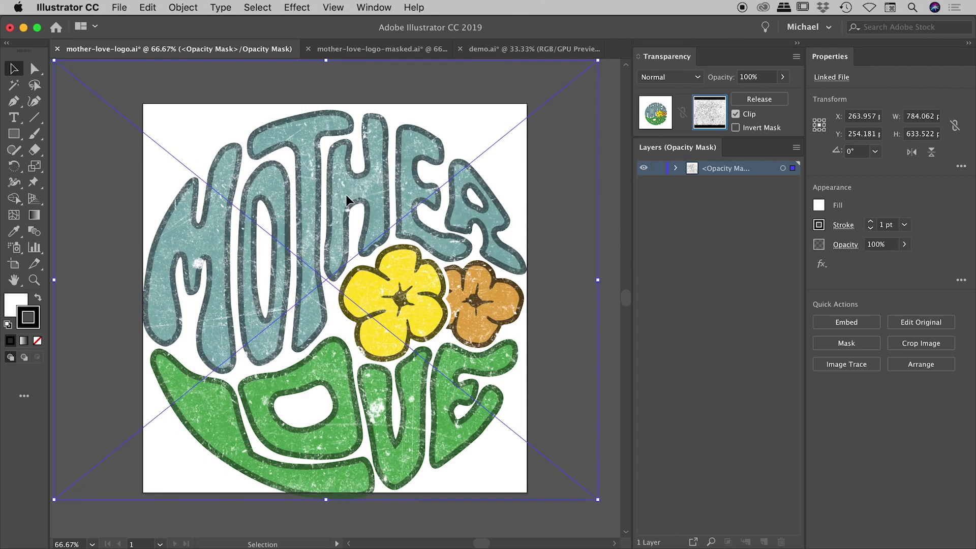
# Relink the opacity mask to the logo and move the logo to confirm the texture follows.
pyautogui.click(656, 113)
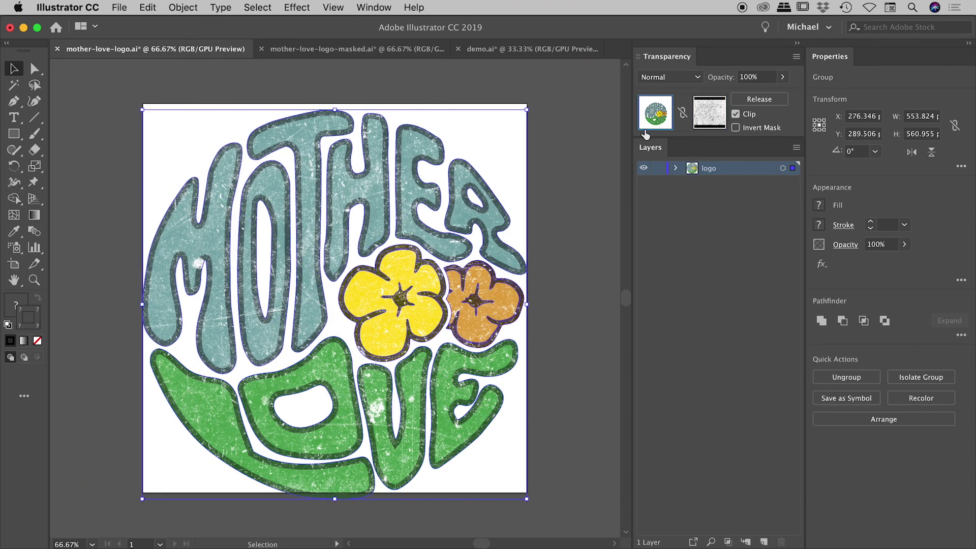
pyautogui.click(683, 115)
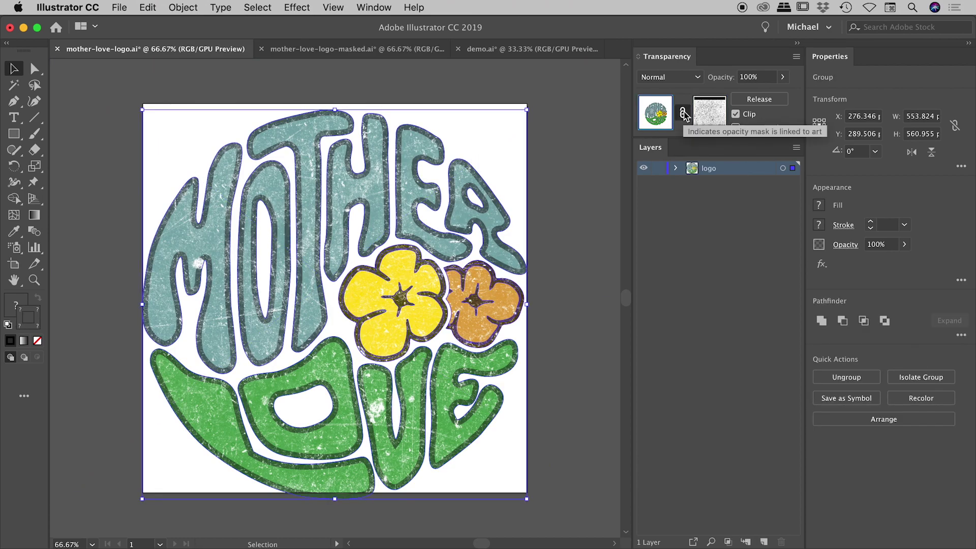
pyautogui.moveTo(326, 210)
pyautogui.mouseDown()
pyautogui.moveTo(372, 215)
pyautogui.moveTo(331, 208)
pyautogui.mouseUp()
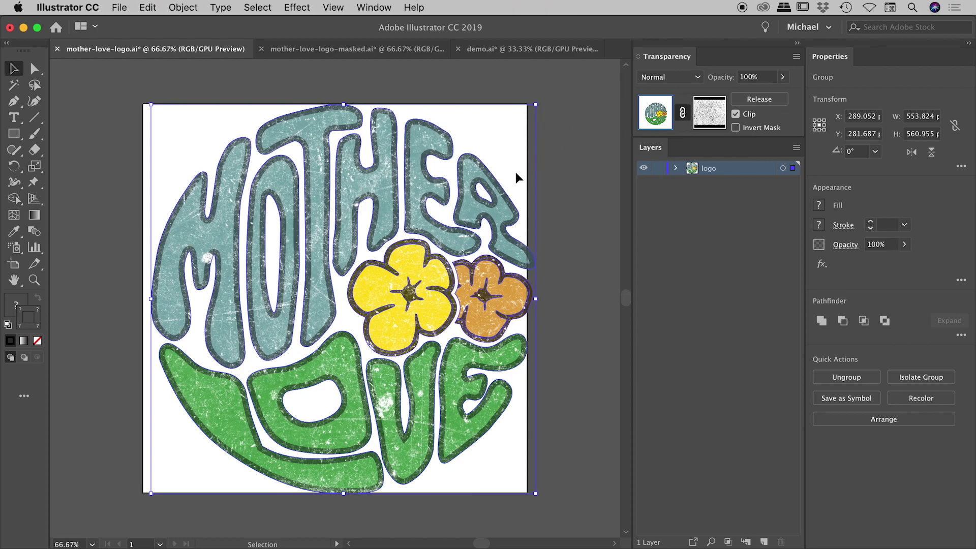
# Turn off Clip and move the grunge texture up to X 281.55, Y 157.421.
pyautogui.click(749, 117)
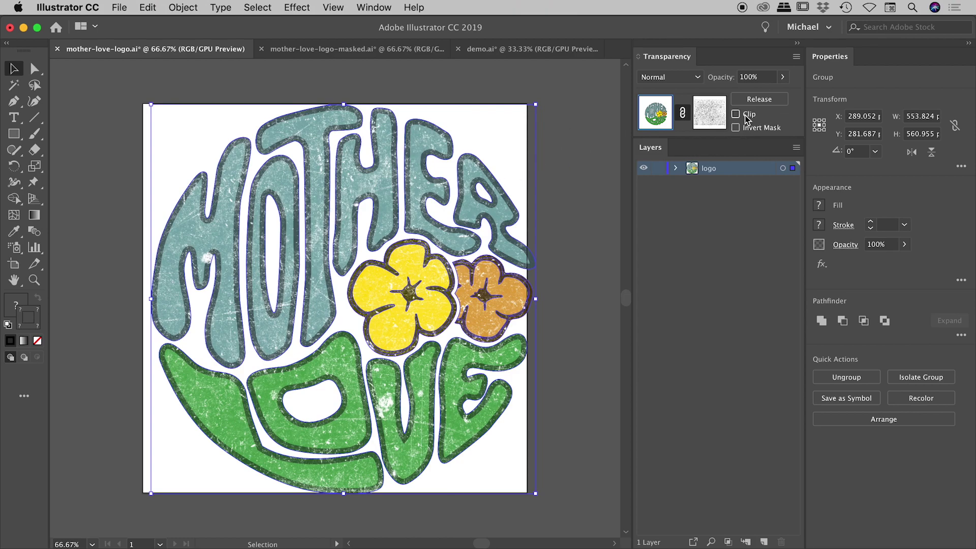
pyautogui.click(712, 121)
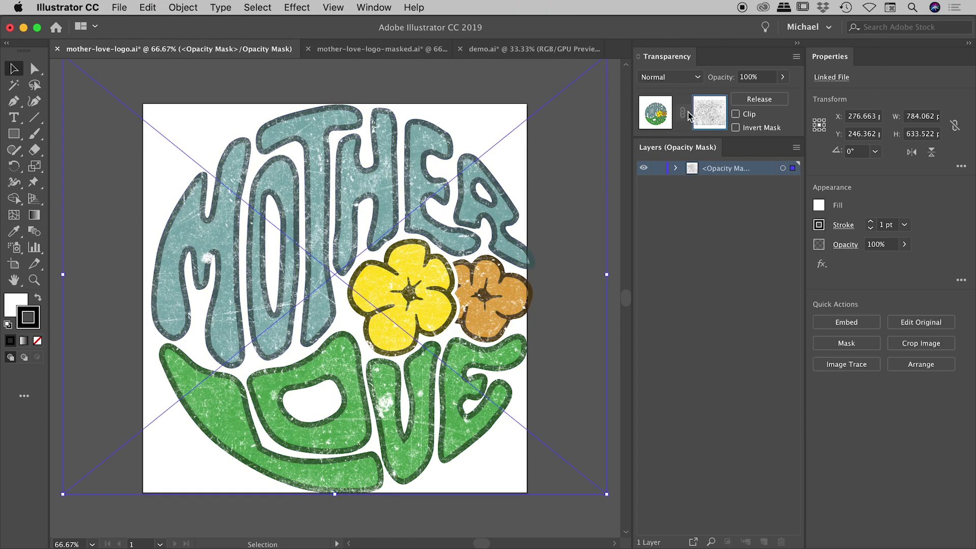
pyautogui.moveTo(379, 327); pyautogui.dragTo(384, 267)
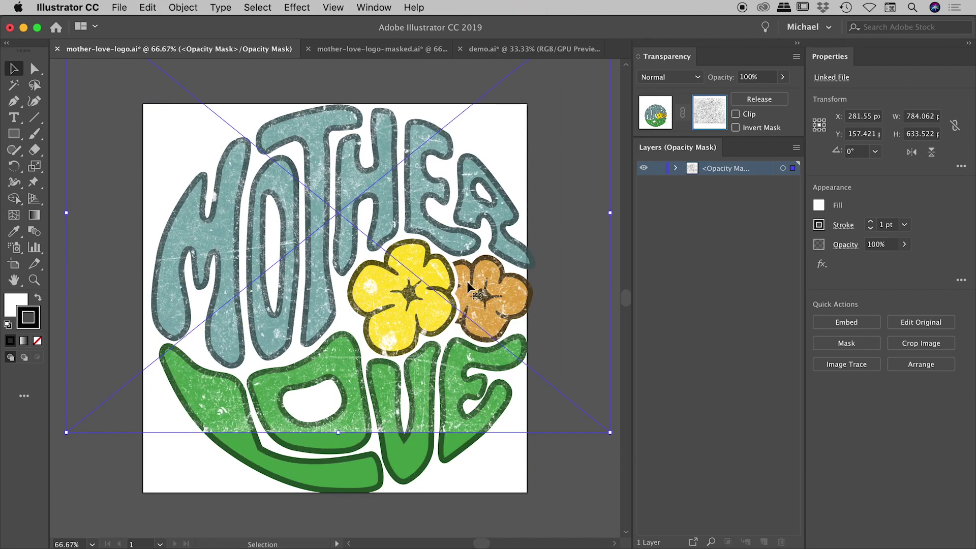
# Toggle Clip on and off, moving the texture down to X 271.776, Y 281.548 over the logo.
pyautogui.click(747, 117)
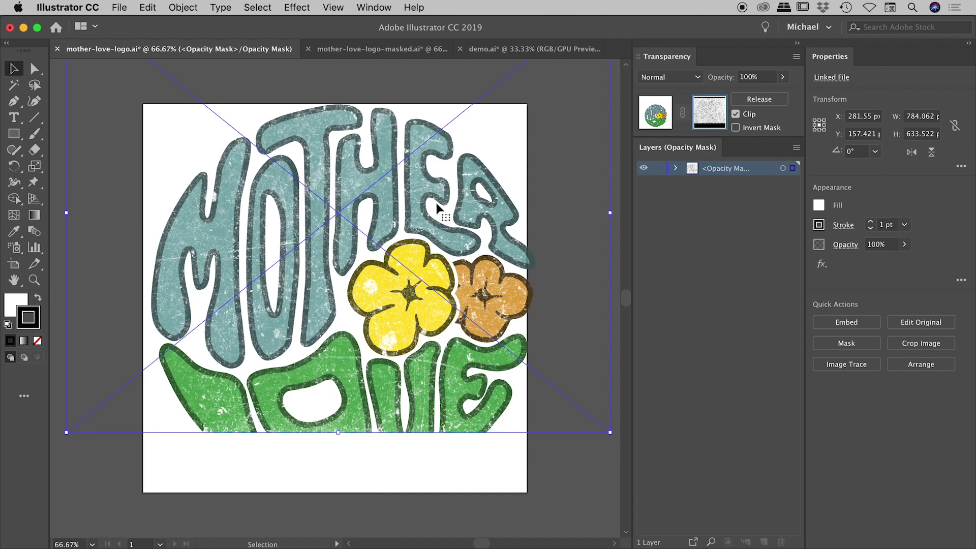
pyautogui.moveTo(433, 213); pyautogui.dragTo(425, 183)
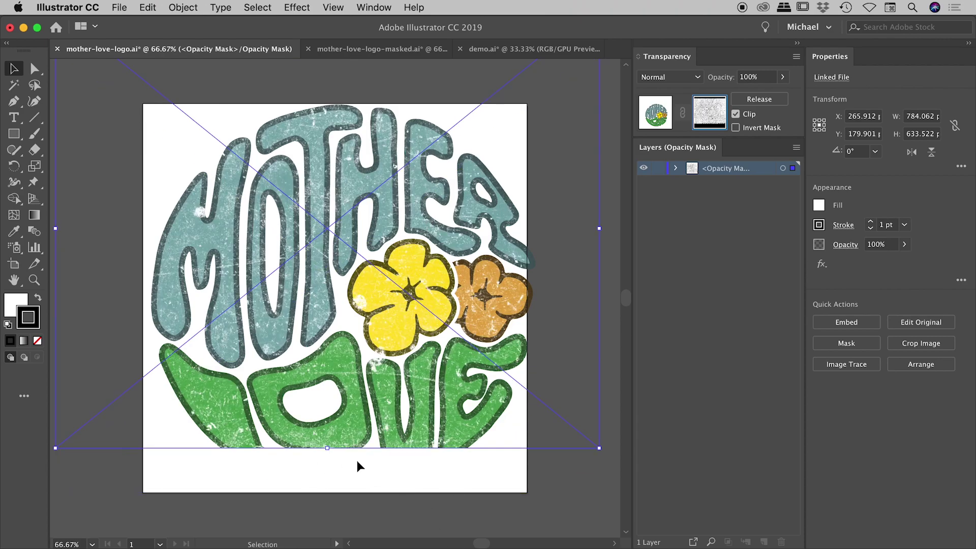
pyautogui.moveTo(354, 443); pyautogui.dragTo(354, 428)
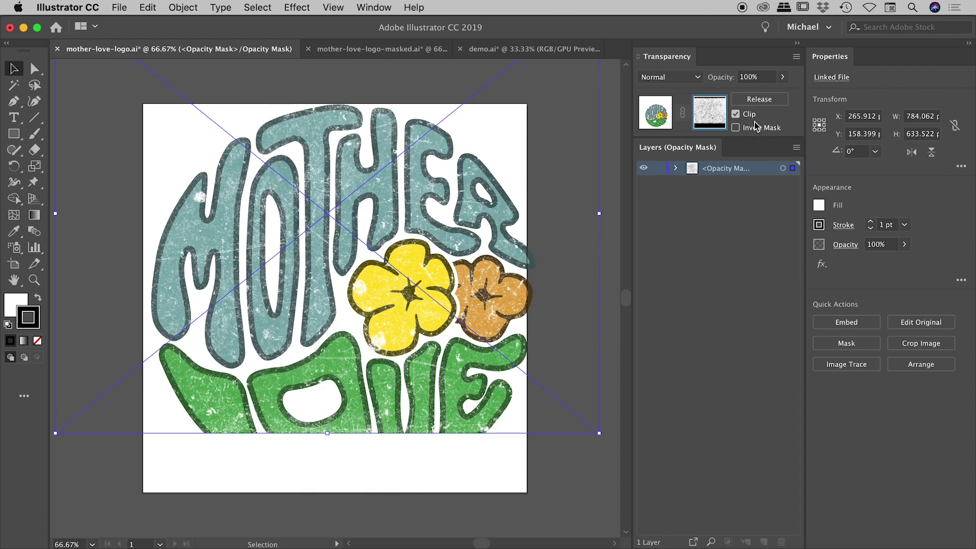
pyautogui.click(736, 114)
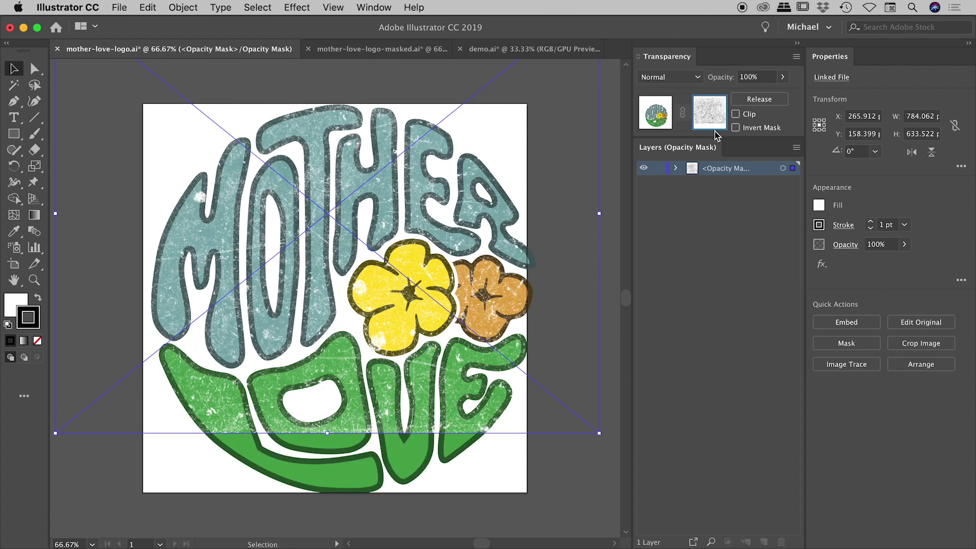
pyautogui.moveTo(466, 233); pyautogui.dragTo(463, 297)
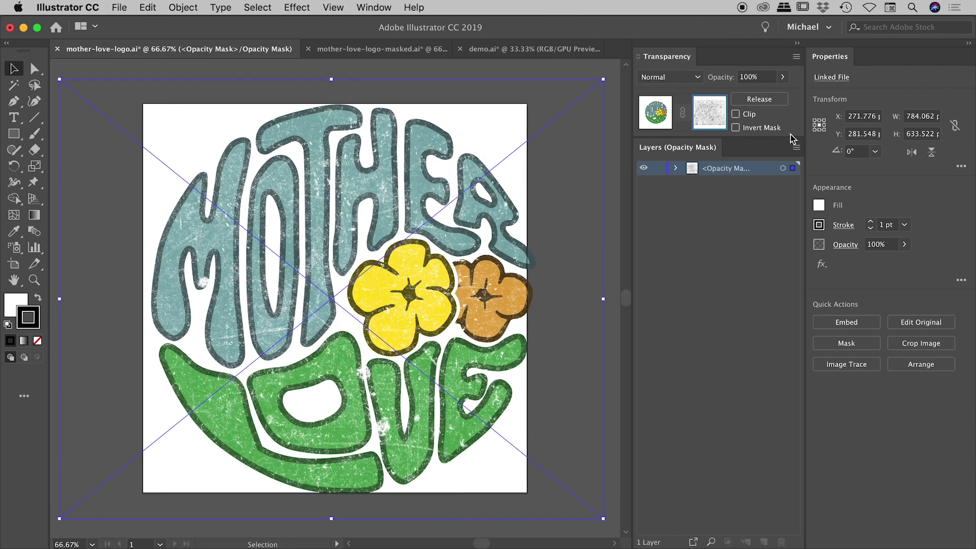
# Enable Invert Mask so the logo looks washed out, then exit mask editing.
pyautogui.click(748, 128)
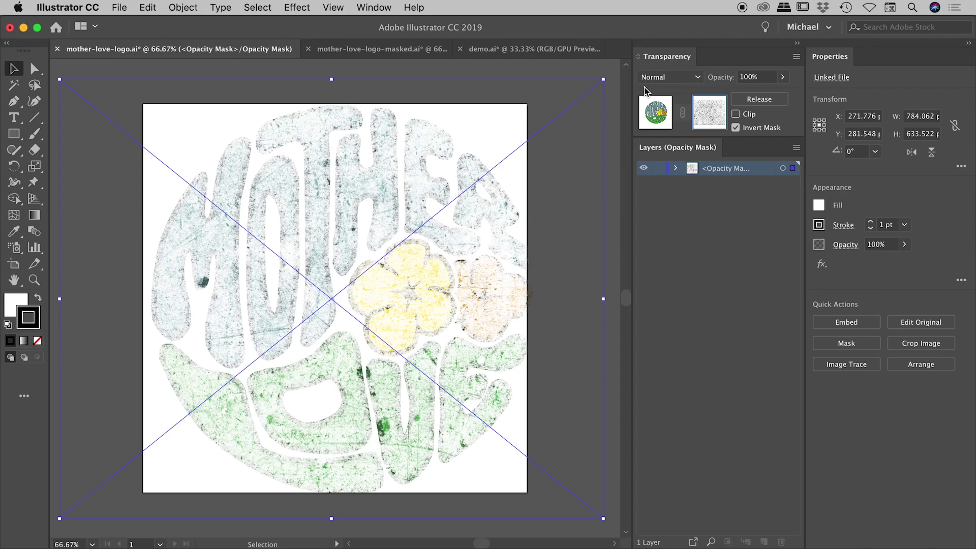
pyautogui.click(659, 119)
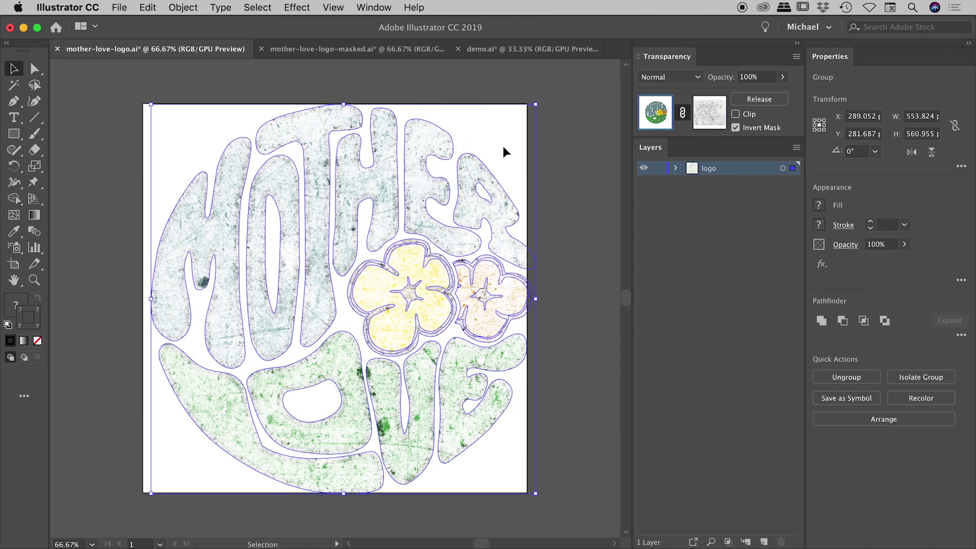
# Release the opacity mask, moving the texture right and the coloured logo left.
pyautogui.click(765, 100)
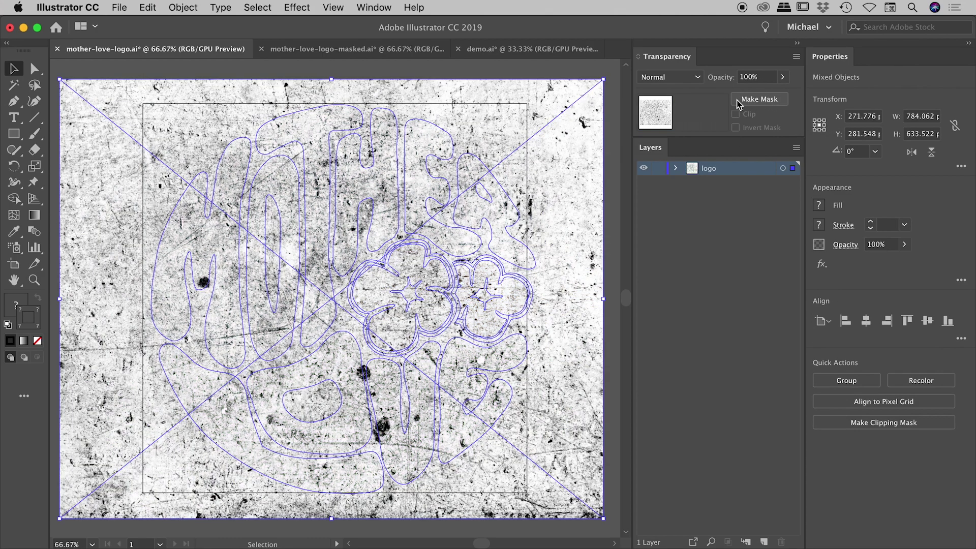
pyautogui.click(190, 75)
pyautogui.moveTo(131, 101); pyautogui.dragTo(346, 166)
pyautogui.moveTo(276, 172); pyautogui.dragTo(200, 182)
pyautogui.click(328, 80)
pyautogui.moveTo(427, 91); pyautogui.dragTo(539, 102)
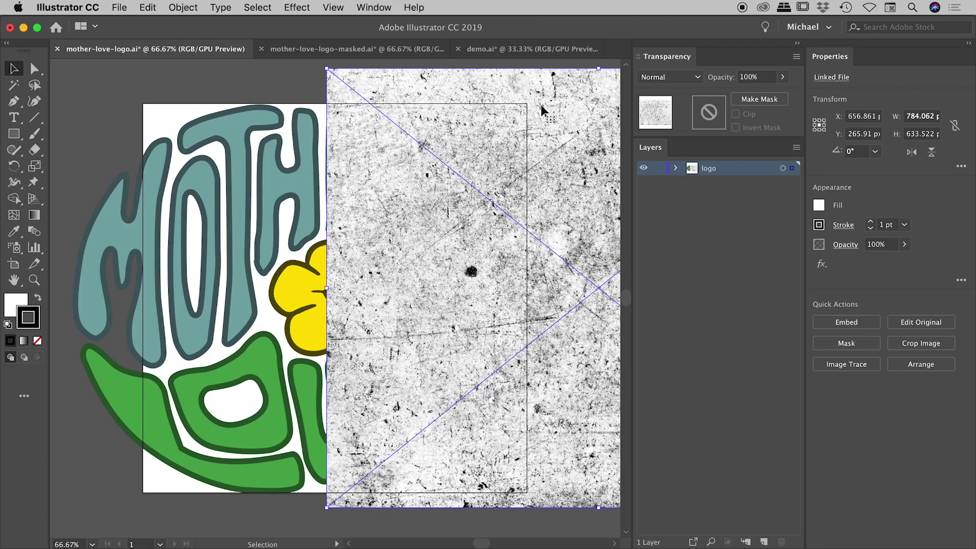
# Drag the grunge texture image back over the coloured logo.
pyautogui.click(211, 96)
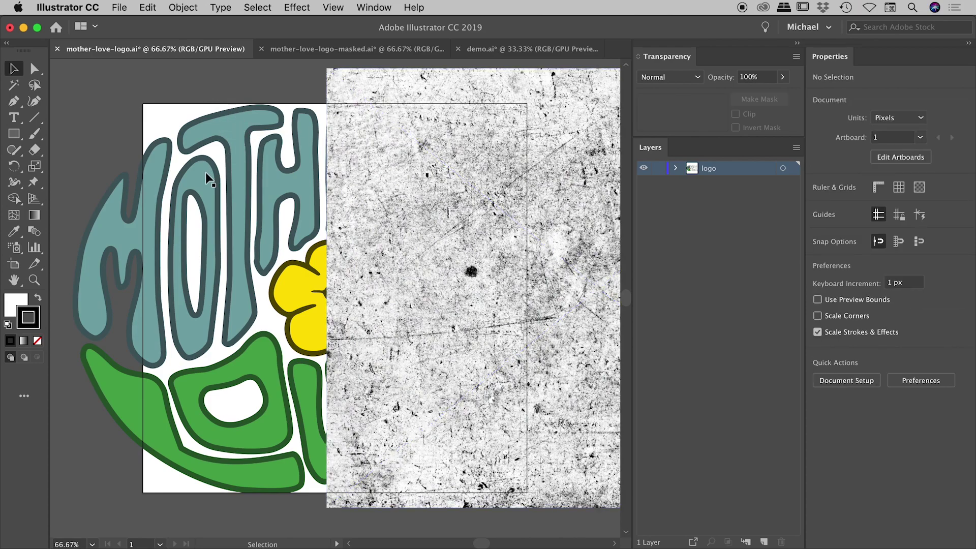
pyautogui.click(255, 175)
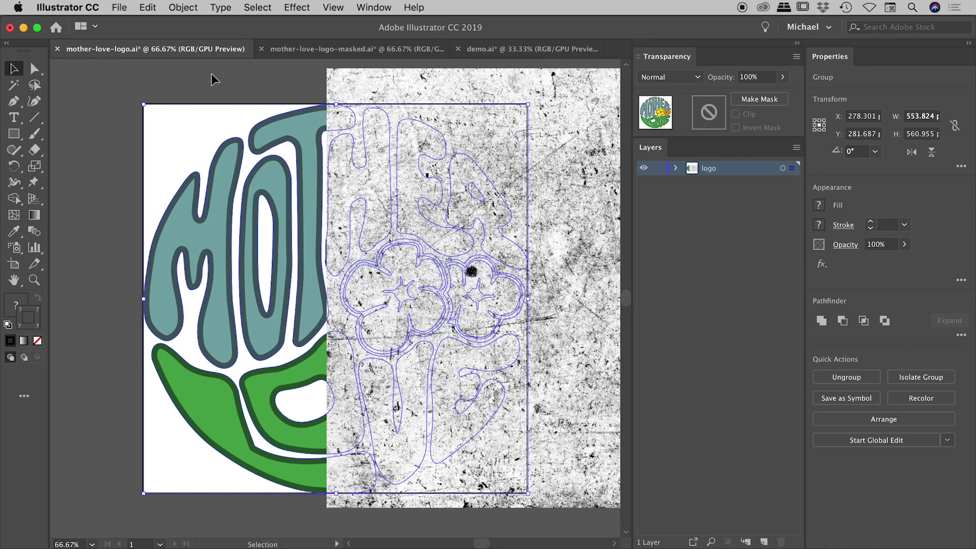
pyautogui.click(211, 74)
pyautogui.click(533, 82)
pyautogui.moveTo(533, 82); pyautogui.dragTo(308, 84)
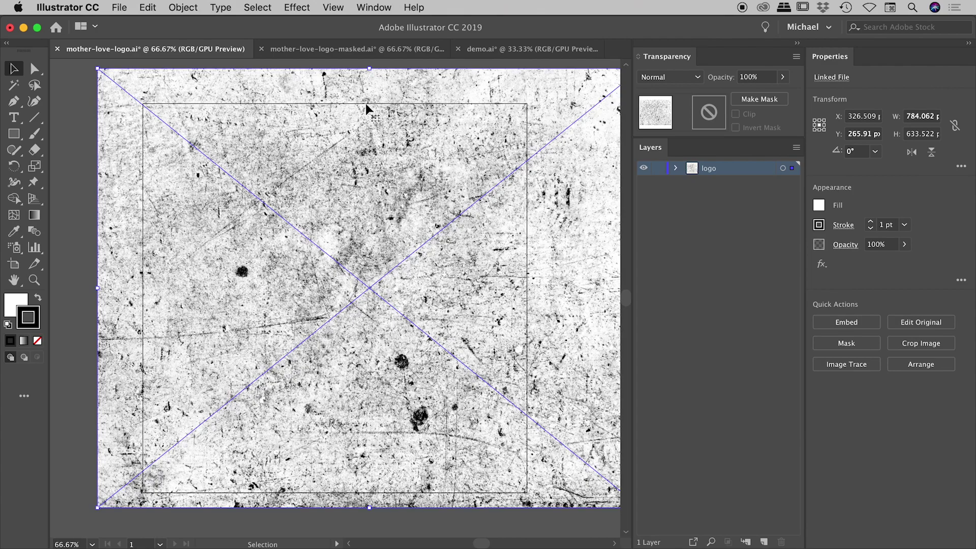
pyautogui.click(71, 98)
# Select the texture and logo together and apply Make Mask to reapply the opacity mask.
pyautogui.press('super+a')
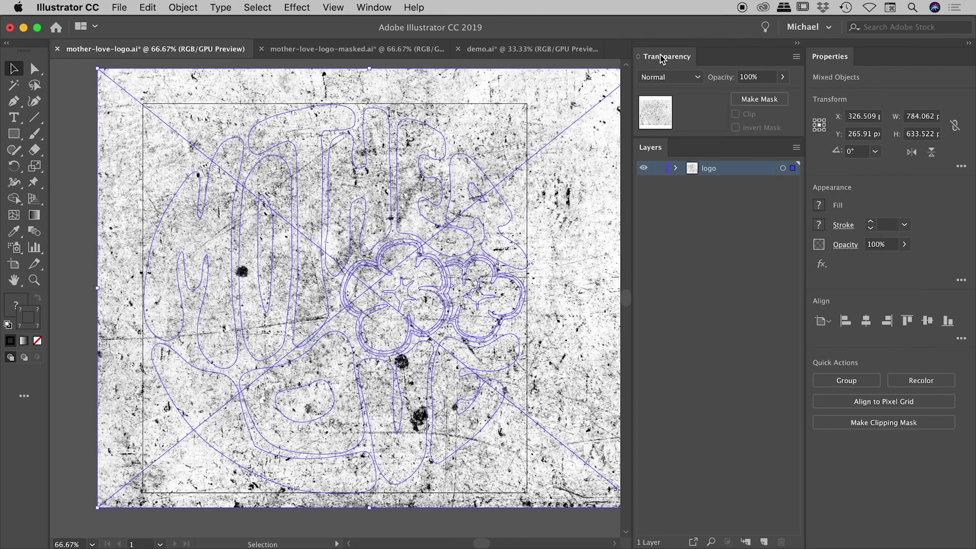
pyautogui.click(758, 99)
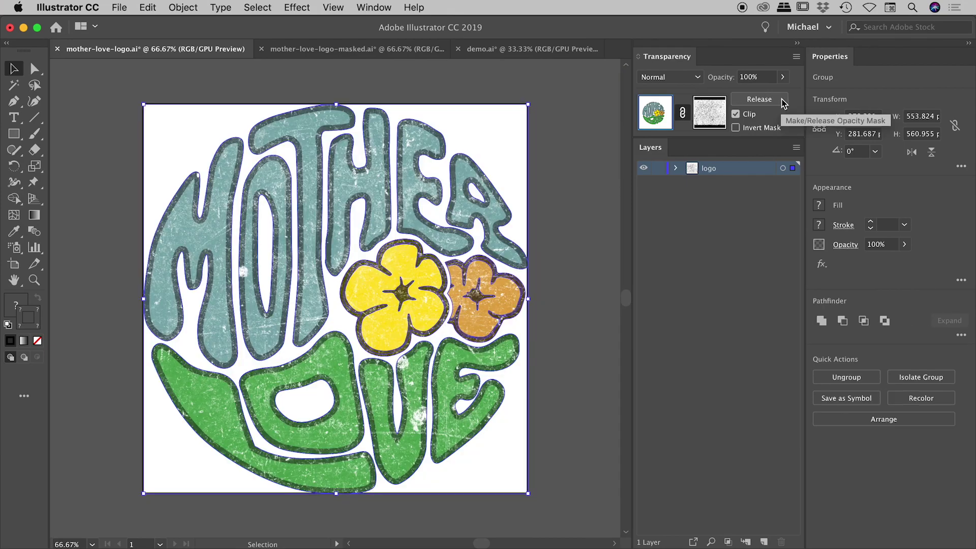
pyautogui.click(487, 79)
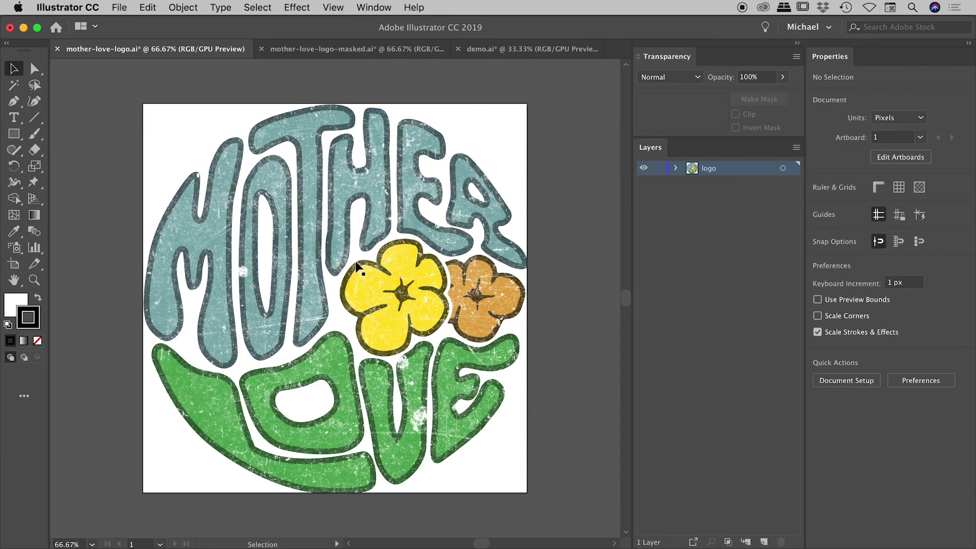
# Turn on the transparency grid while zoomed on the yellow flower, then view the whole artboard at 66.67%.
pyautogui.press('super+space')
pyautogui.click(339, 322)
pyautogui.moveTo(361, 279); pyautogui.dragTo(529, 300)
pyautogui.click(334, 7)
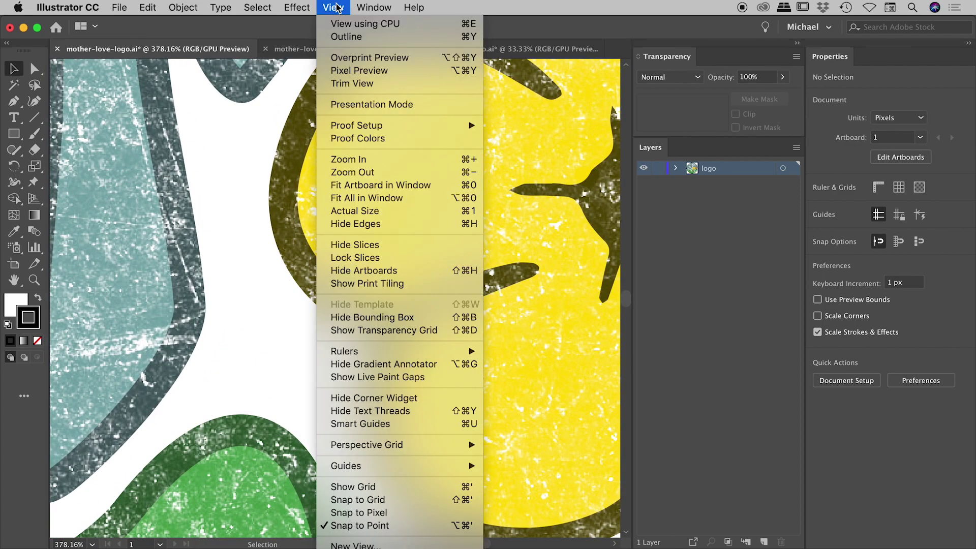
pyautogui.click(409, 332)
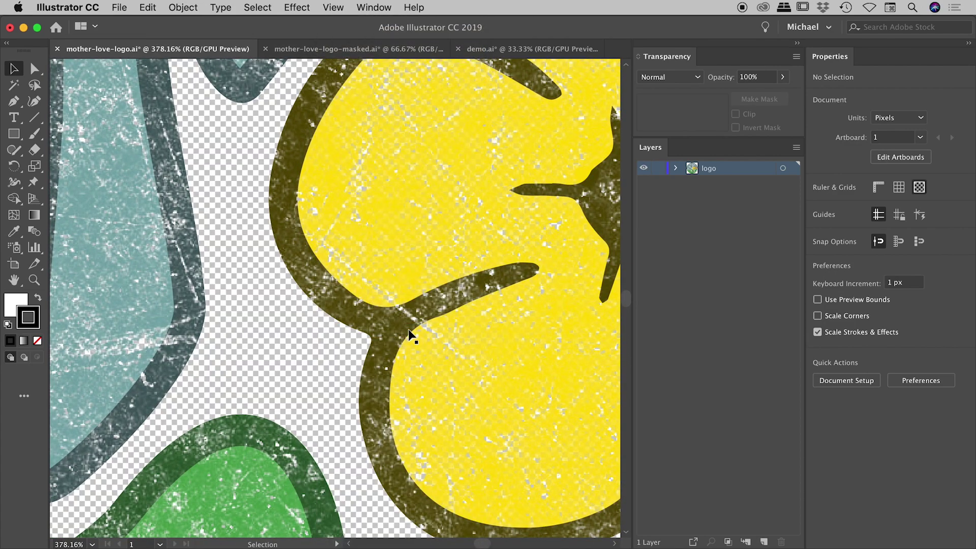
pyautogui.scroll(3, 254, 228)
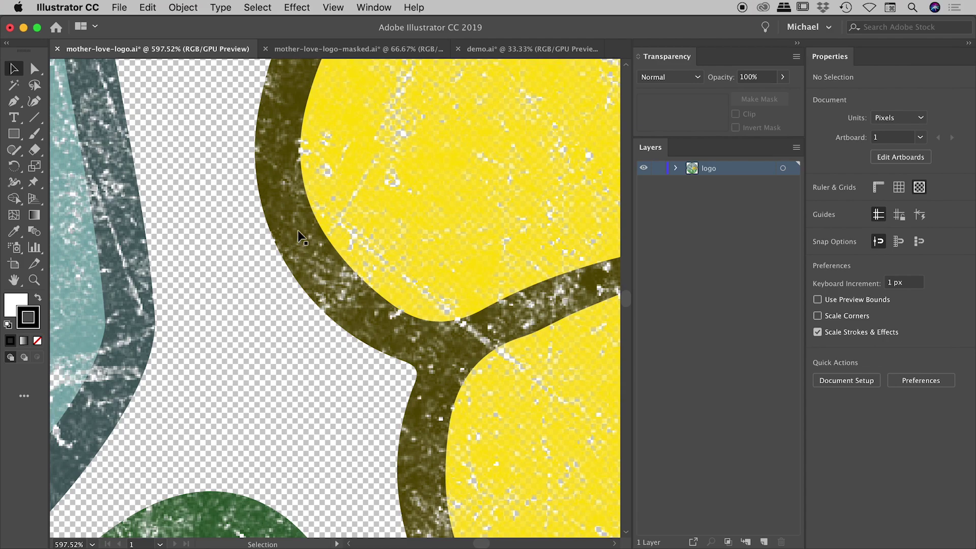
pyautogui.press('super+0')
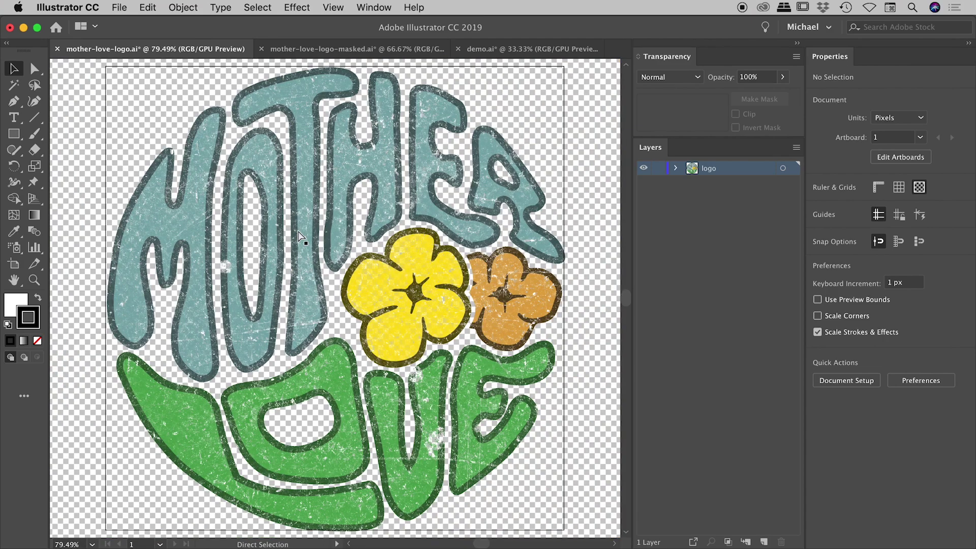
pyautogui.press('super+minus')
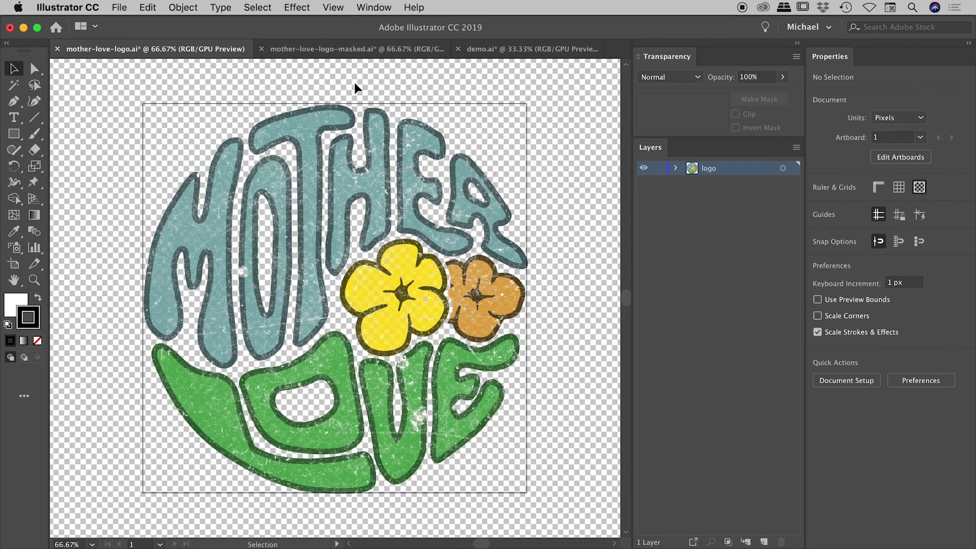